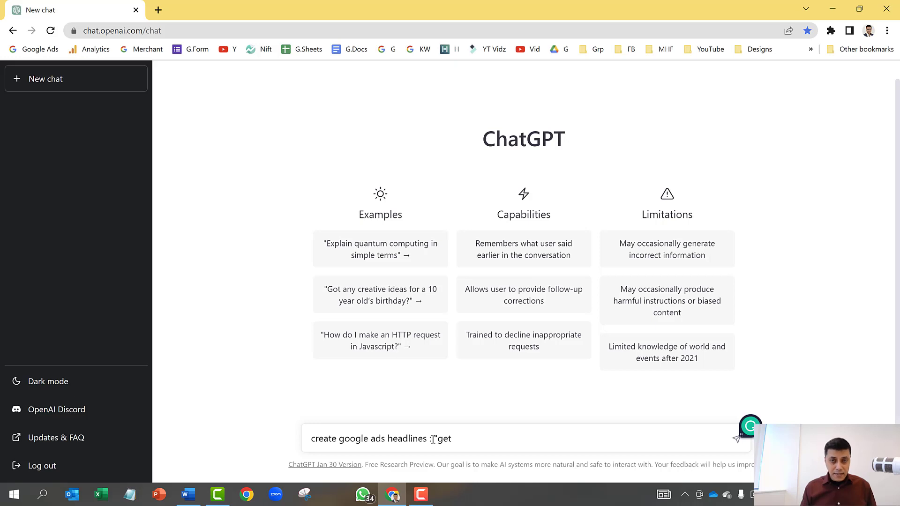
# Complete the prompt as create google ads headlines : "get ready this summer with our range of sunscreen products" and send it.
pyautogui.write('ready t')
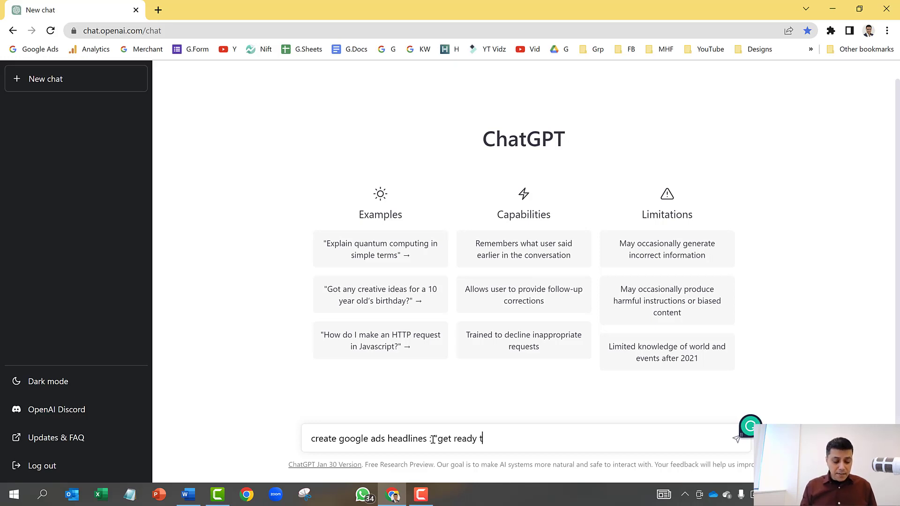
pyautogui.write('his summer ')
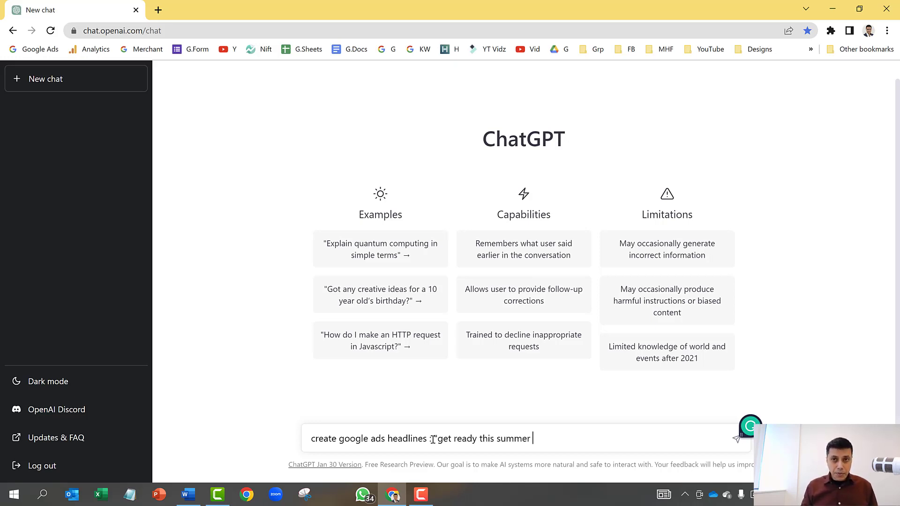
pyautogui.write('with our ')
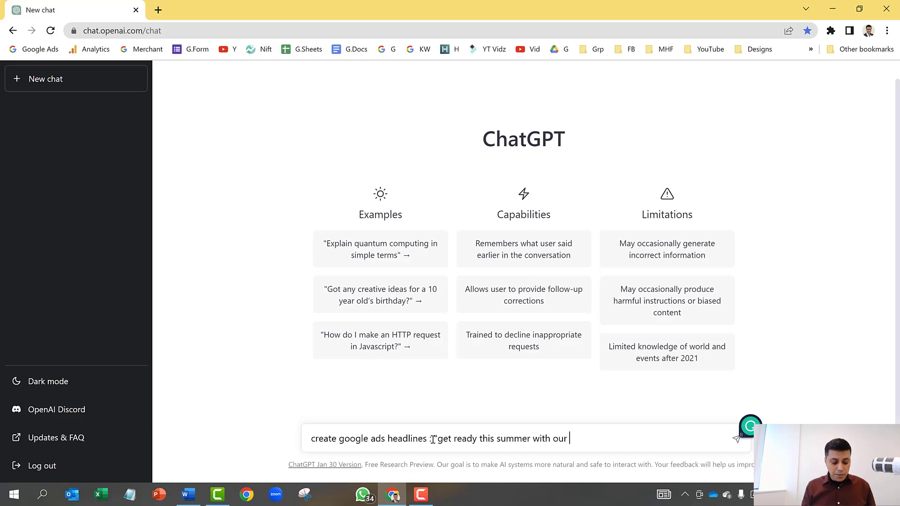
pyautogui.write('range of su')
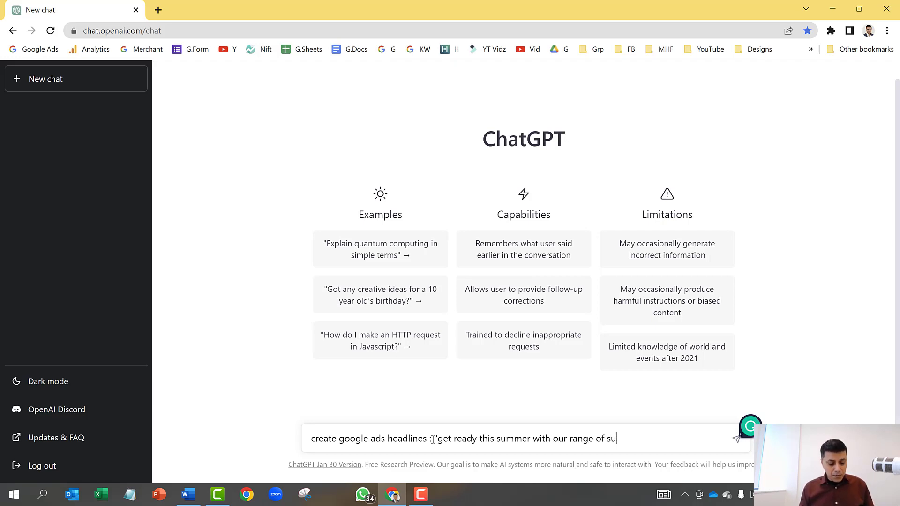
pyautogui.write('nscreen p')
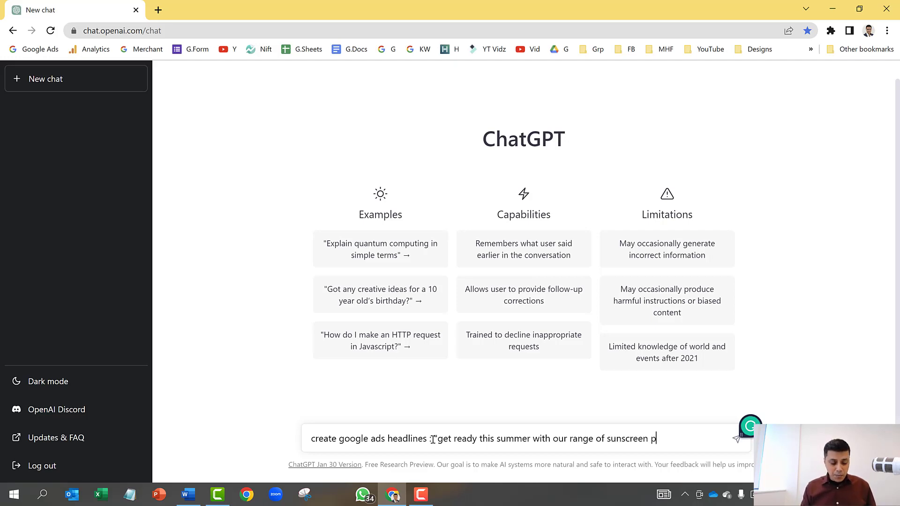
pyautogui.write('roducts"')
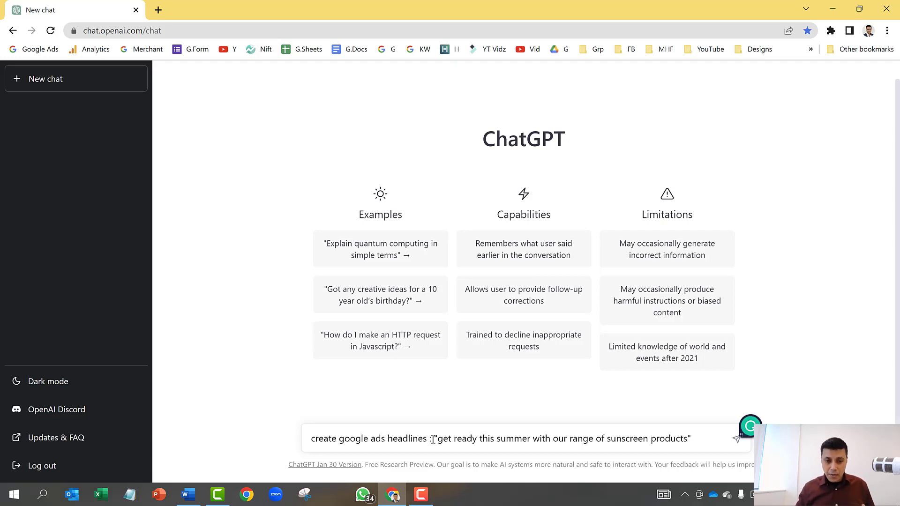
pyautogui.press('Return')
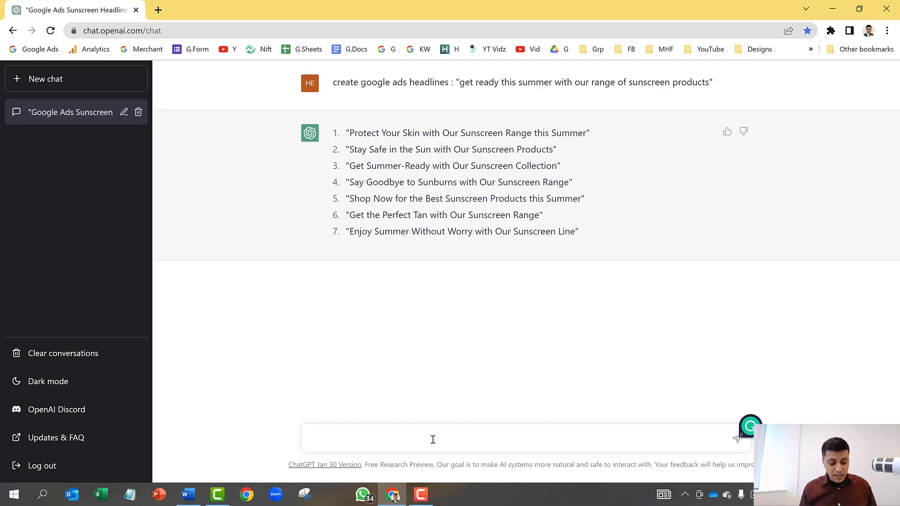
# Ask for additional headlines by sending the follow-up message "give me 2 more".
pyautogui.write('give me 2 ')
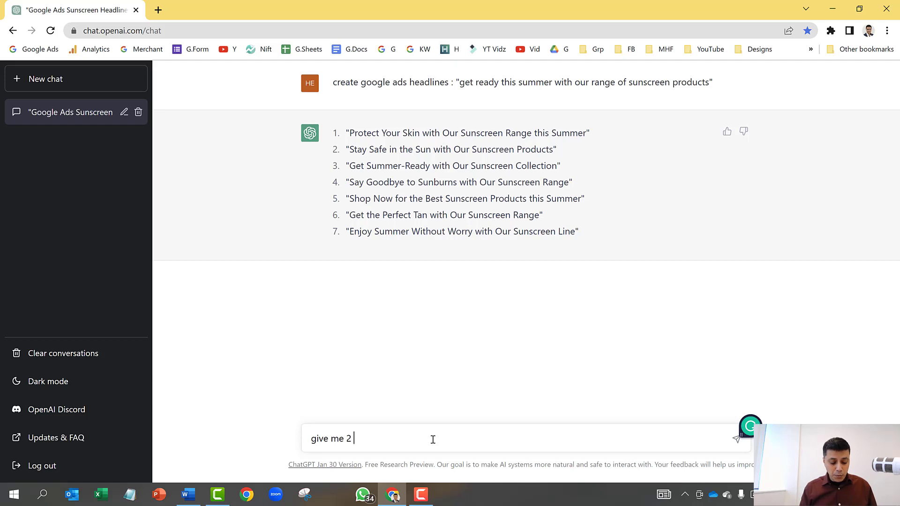
pyautogui.write('more')
pyautogui.press('Return')
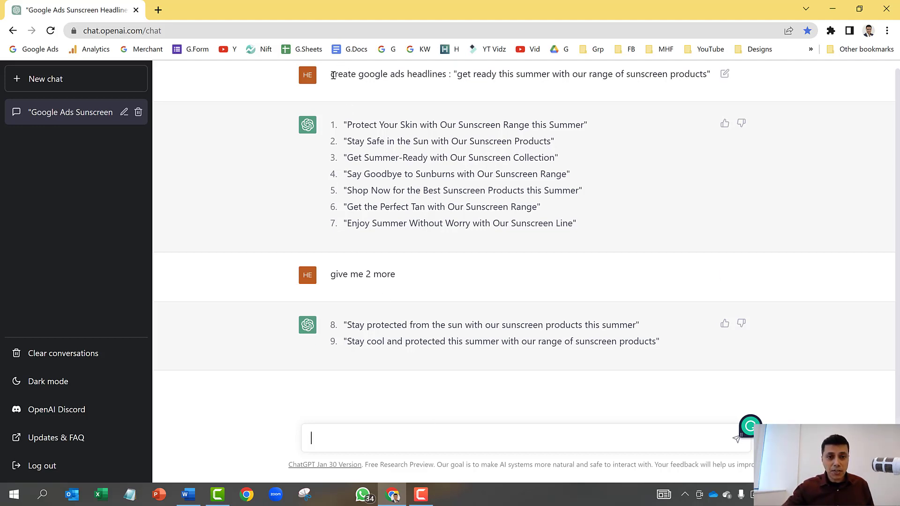
# Reuse the original sunscreen headlines prompt, append "max 30 characters long" to it, and send it as a new message.
pyautogui.moveTo(332, 76); pyautogui.dragTo(711, 80)
pyautogui.hotkey('ctrl', 'c')
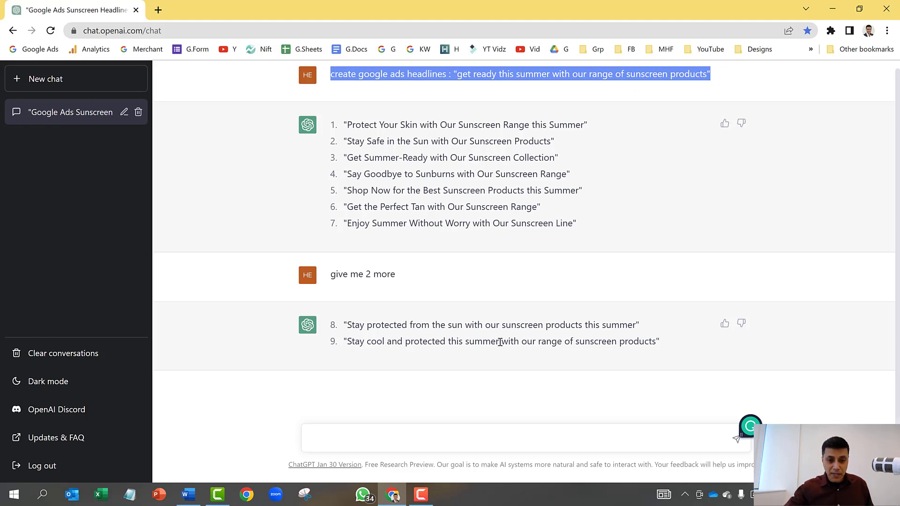
pyautogui.click(402, 443)
pyautogui.hotkey('ctrl', 'v')
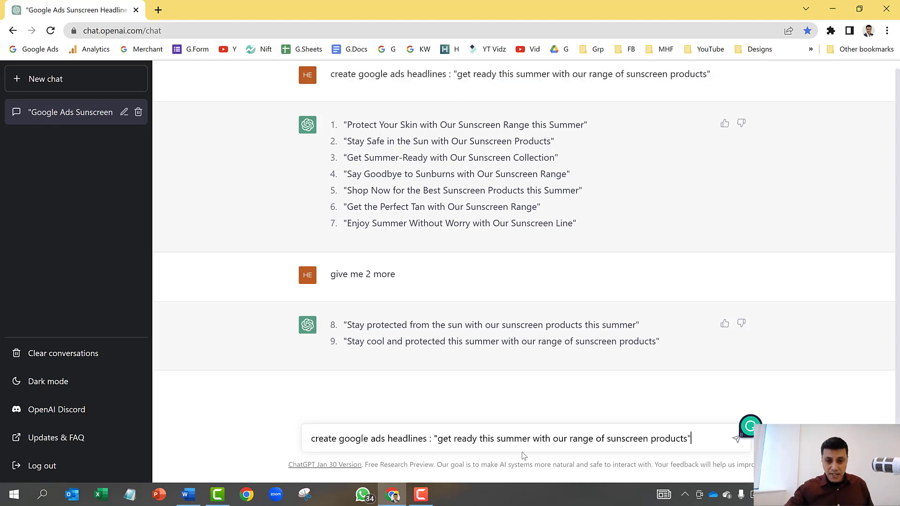
pyautogui.write('max')
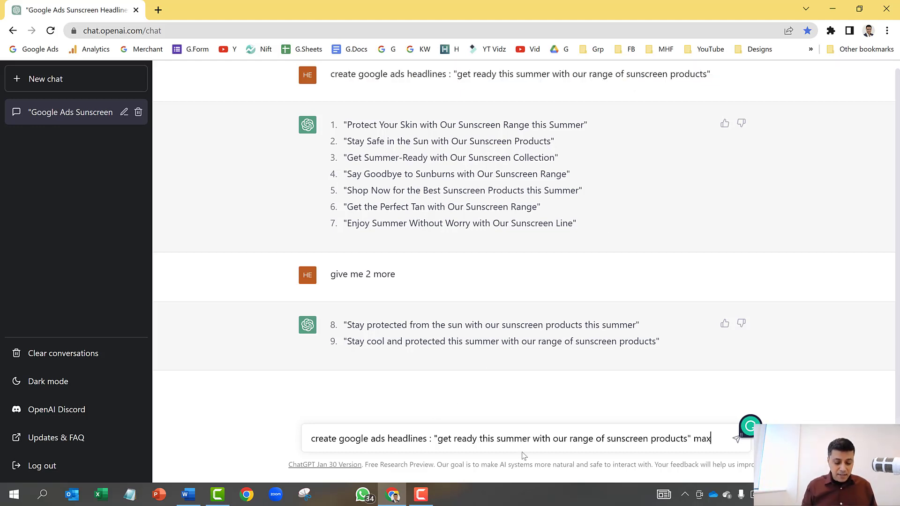
pyautogui.write(' 30 ch')
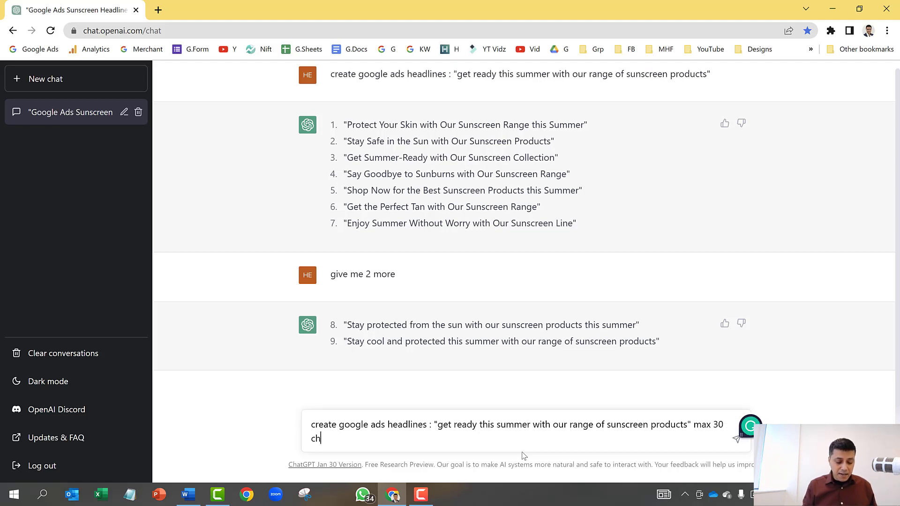
pyautogui.write('aracters long')
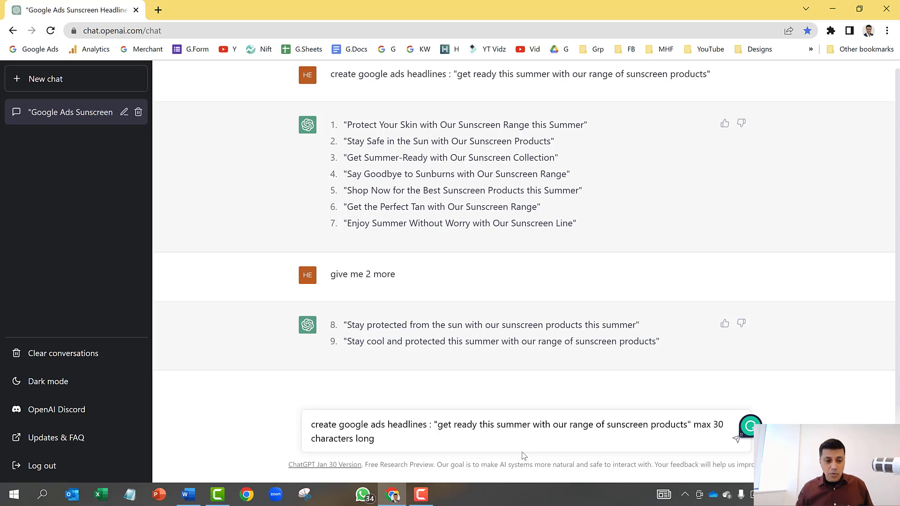
pyautogui.press('Return')
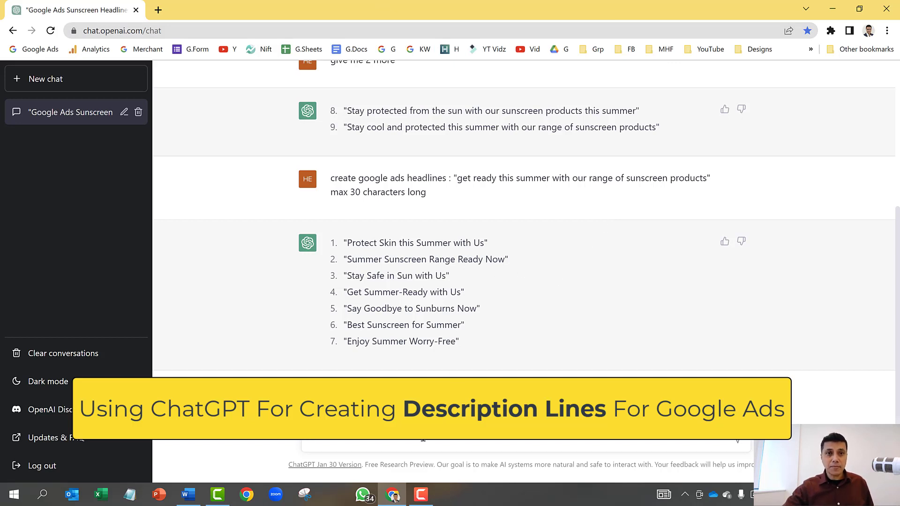
# Write the prompt text: Write google ads descriptions "Protect your skin this summer with our all-natural sunscreen, made with organic ingredients.
pyautogui.write('Writ')
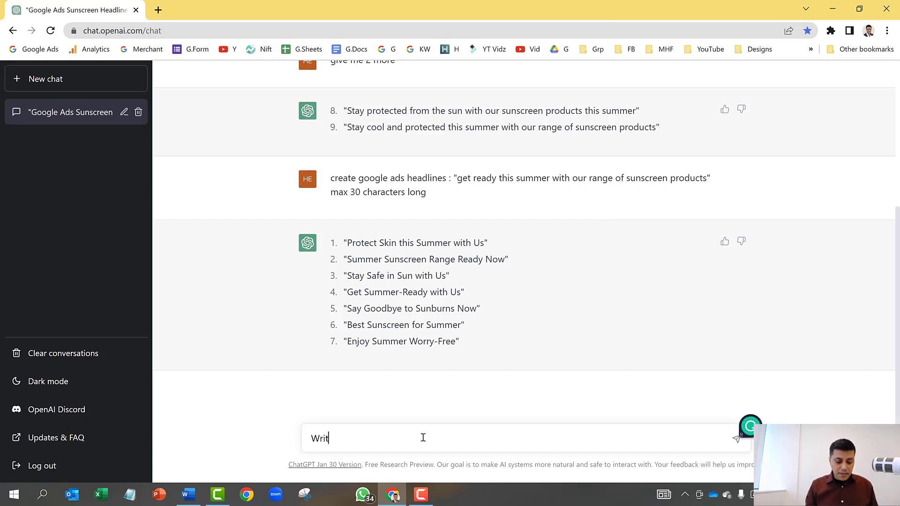
pyautogui.write('e google ads')
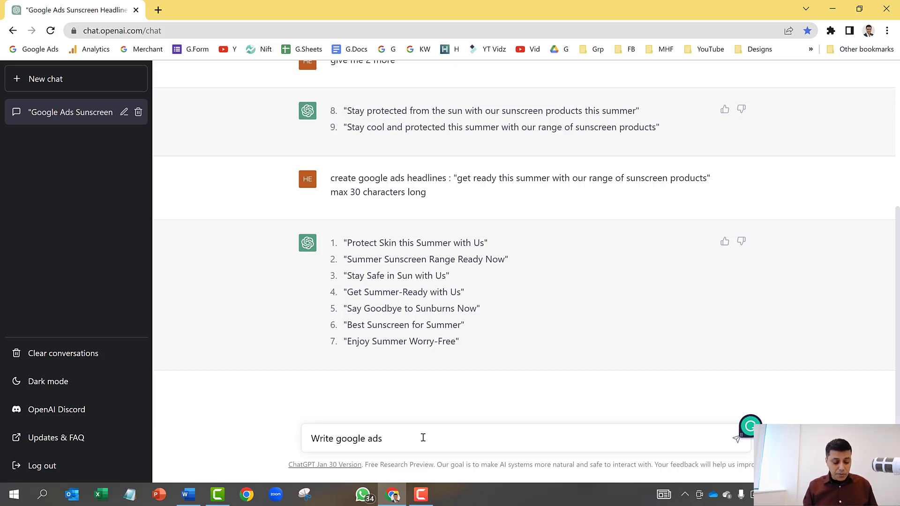
pyautogui.write(' descri')
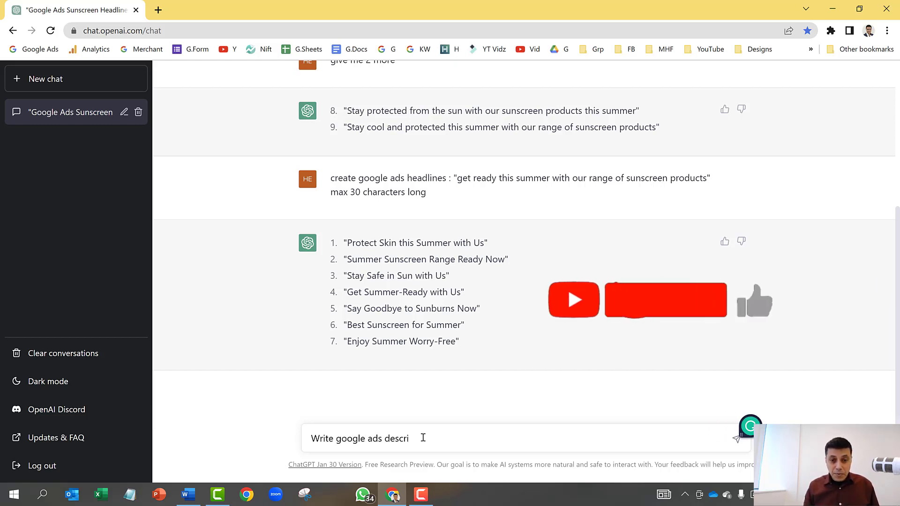
pyautogui.write('pti')
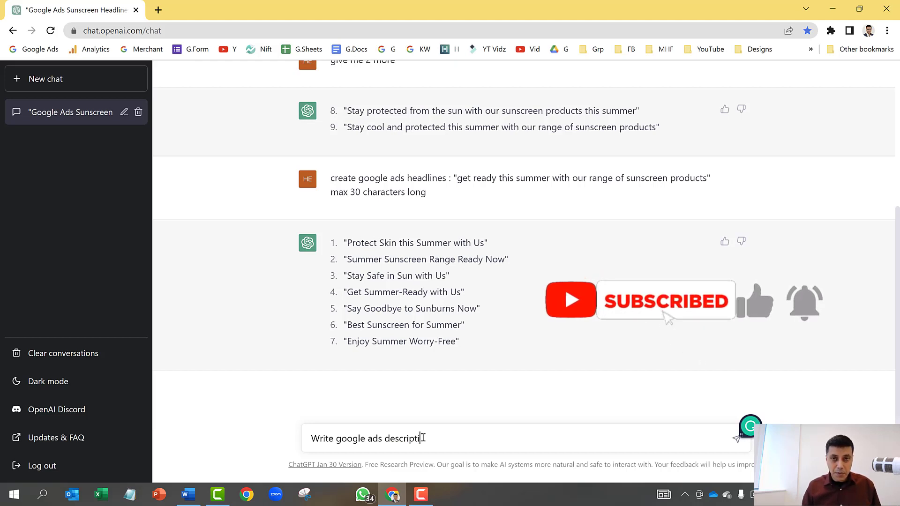
pyautogui.write('ons ')
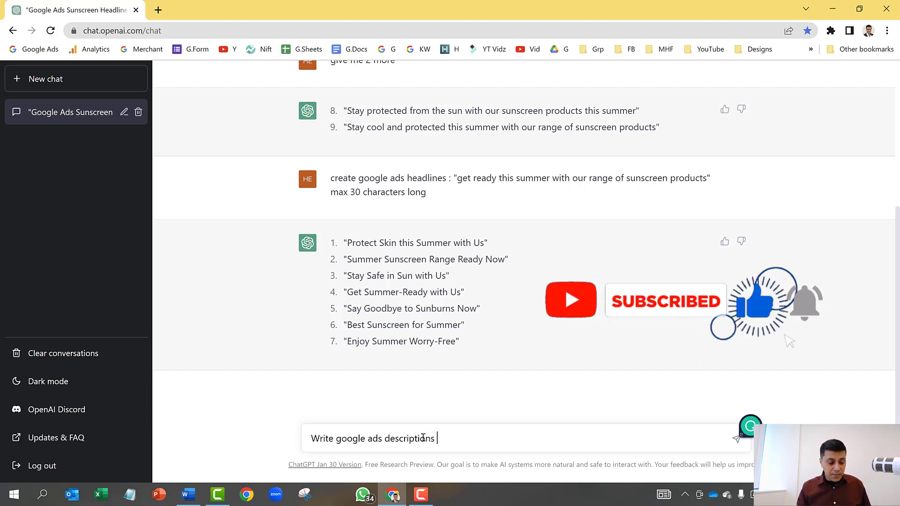
pyautogui.write('"P')
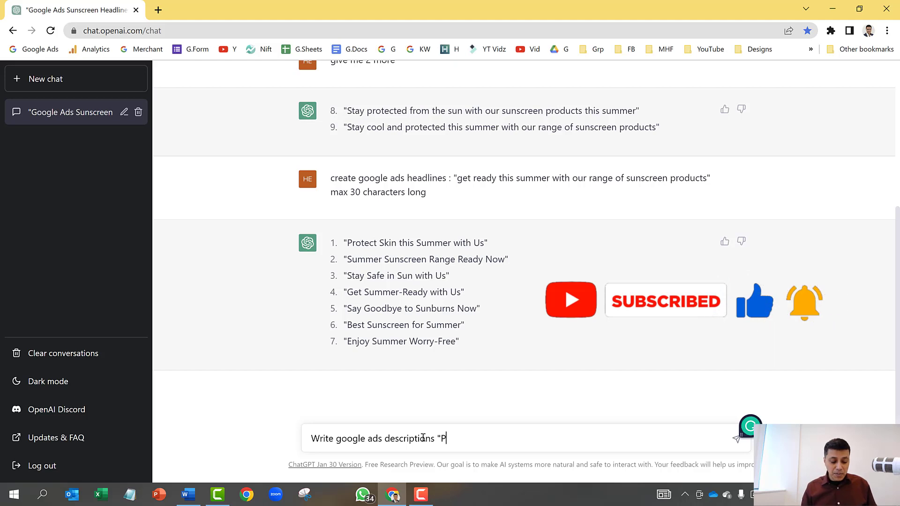
pyautogui.write('rotect')
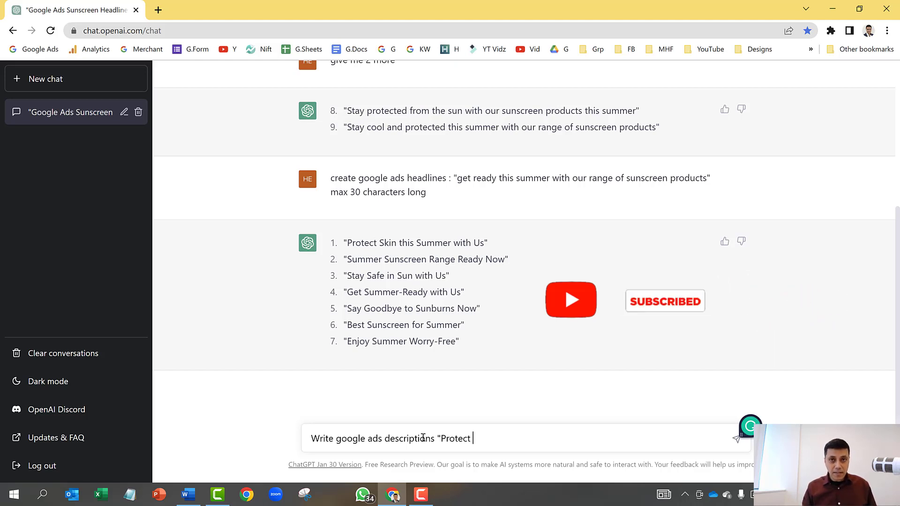
pyautogui.write(' your skin ')
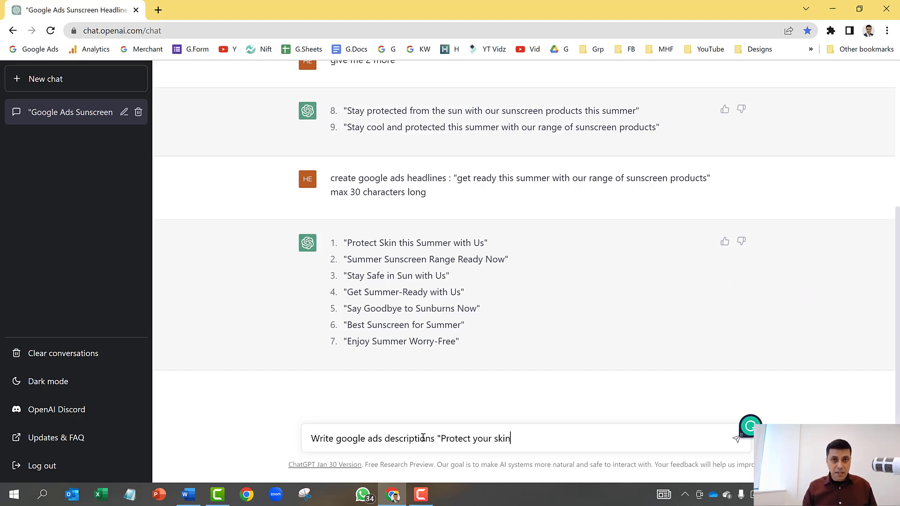
pyautogui.write('this ')
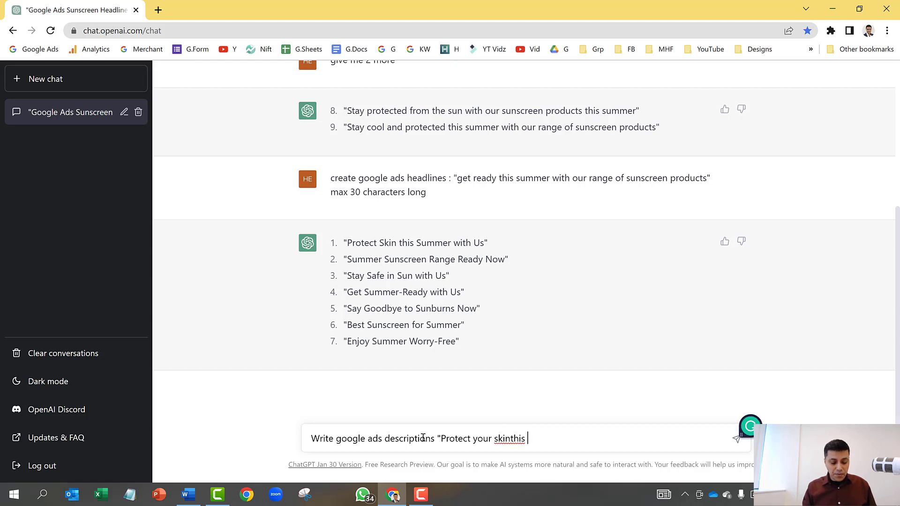
pyautogui.write('summer wi')
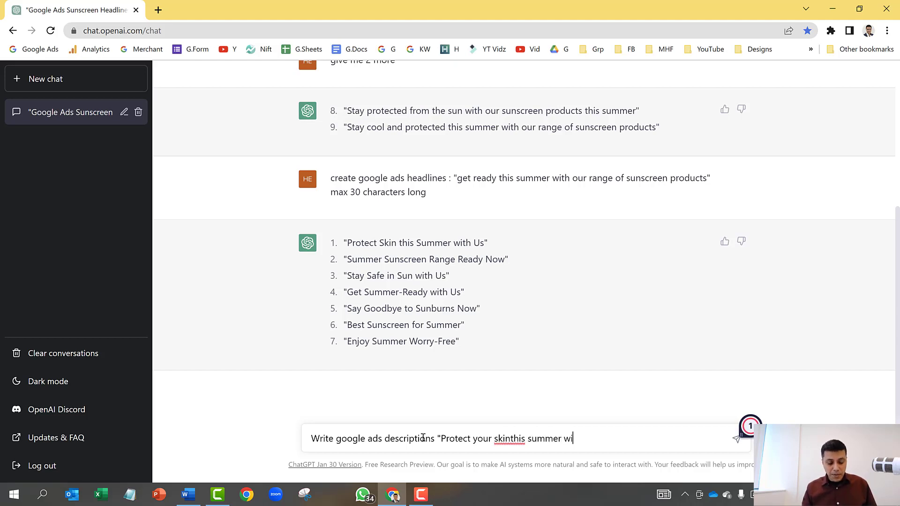
pyautogui.write('th our ')
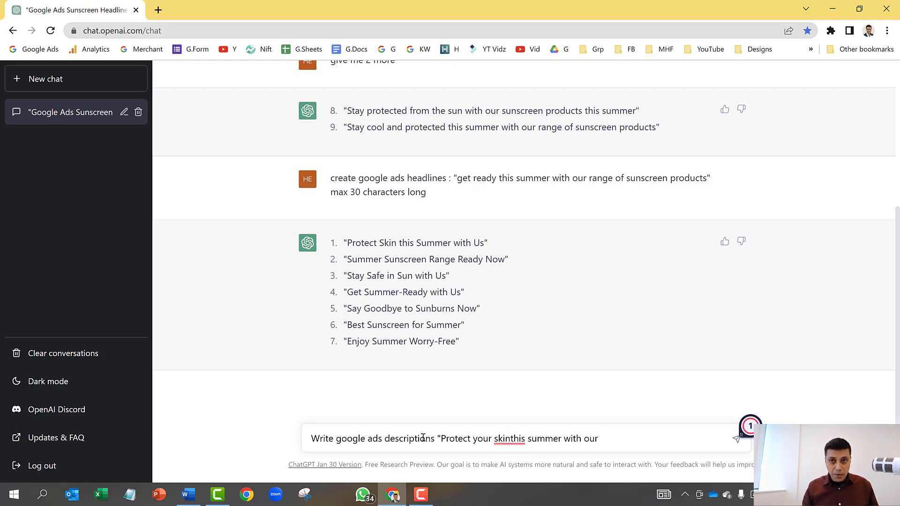
pyautogui.write('all-nat')
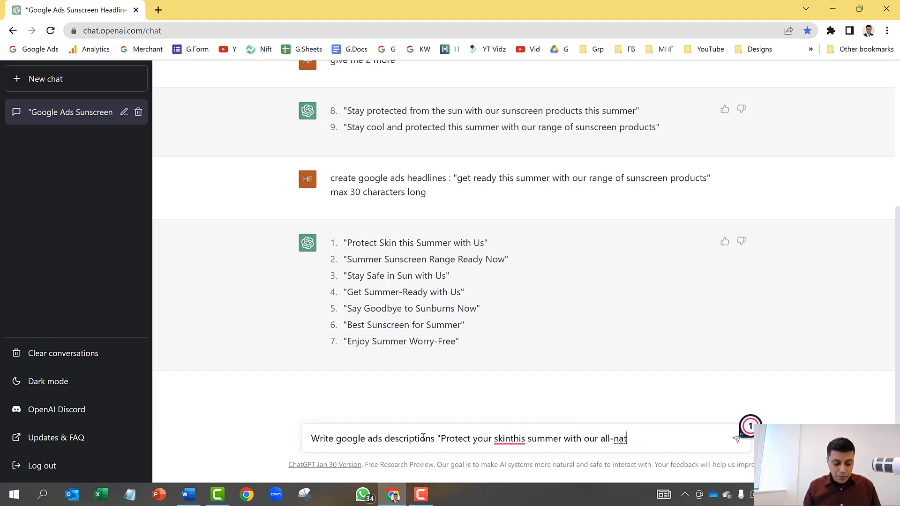
pyautogui.write('ural sunscreen')
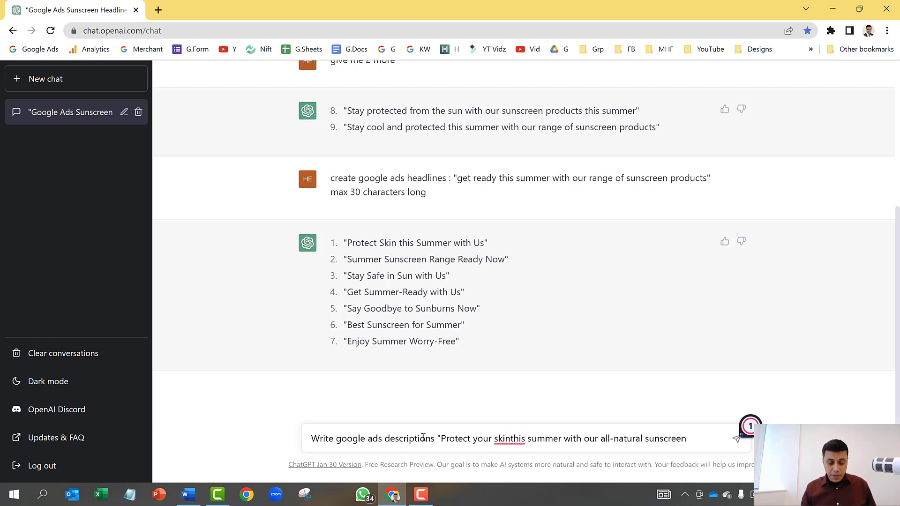
pyautogui.write(', made m')
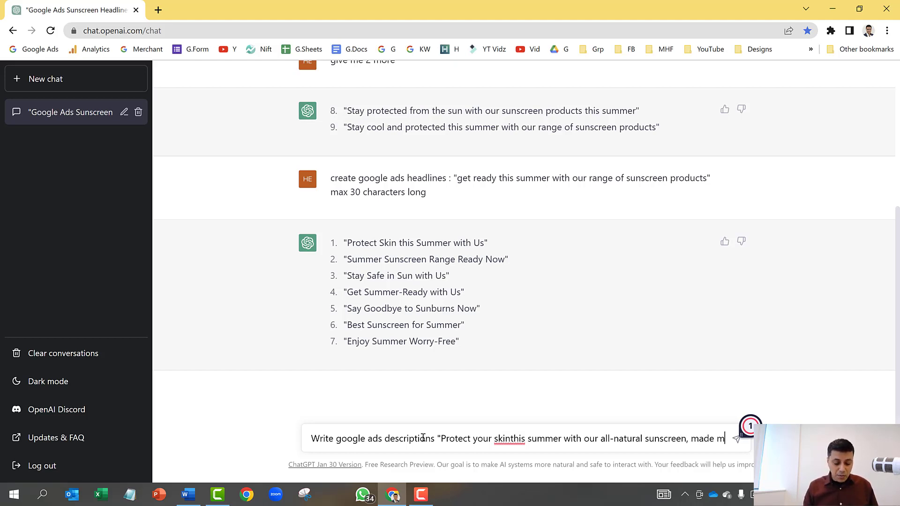
pyautogui.press('BackSpace')
pyautogui.write('with orga')
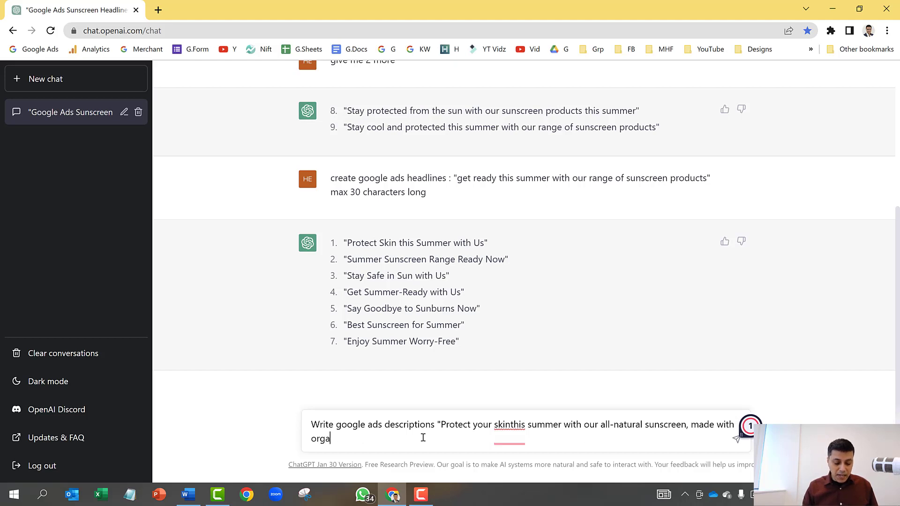
pyautogui.write('nic in')
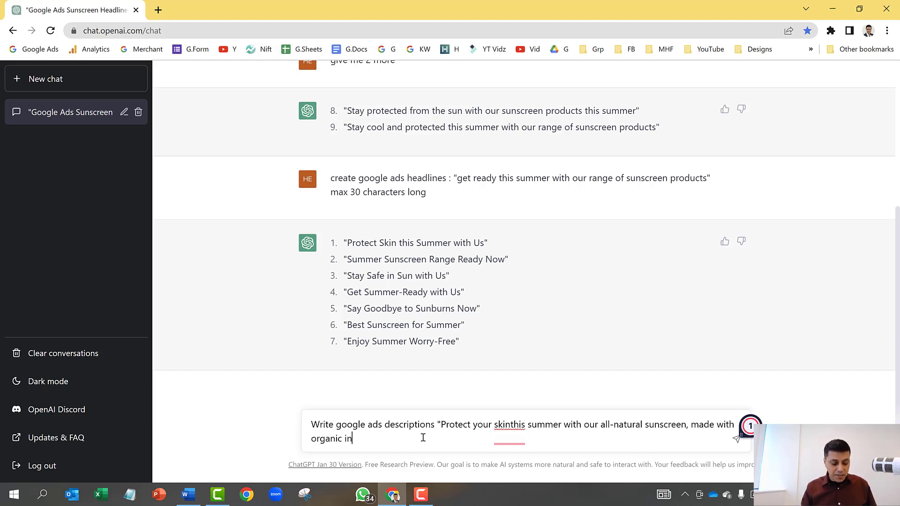
pyautogui.write('gredients')
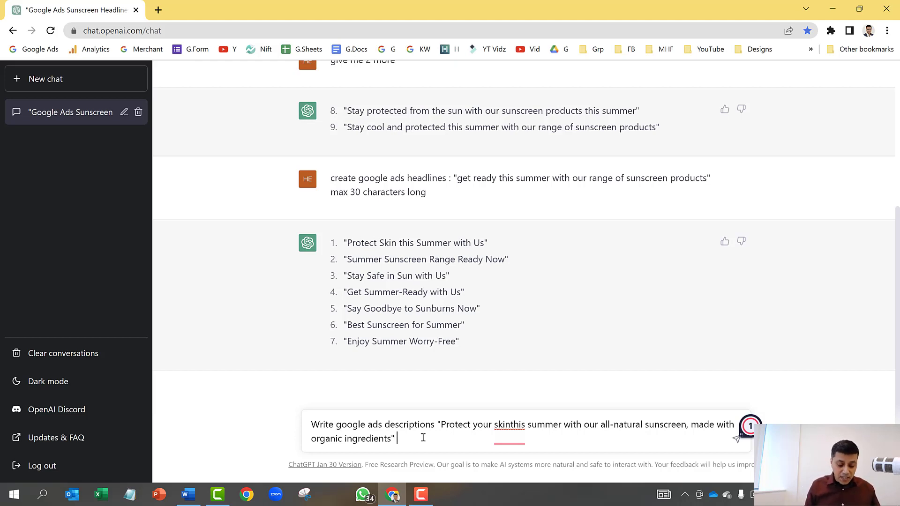
# Add "maximum 90 characters each" after the quoted sunscreen description, correct "skinthis" to "skin this", and send the prompt.
pyautogui.write('" maximu')
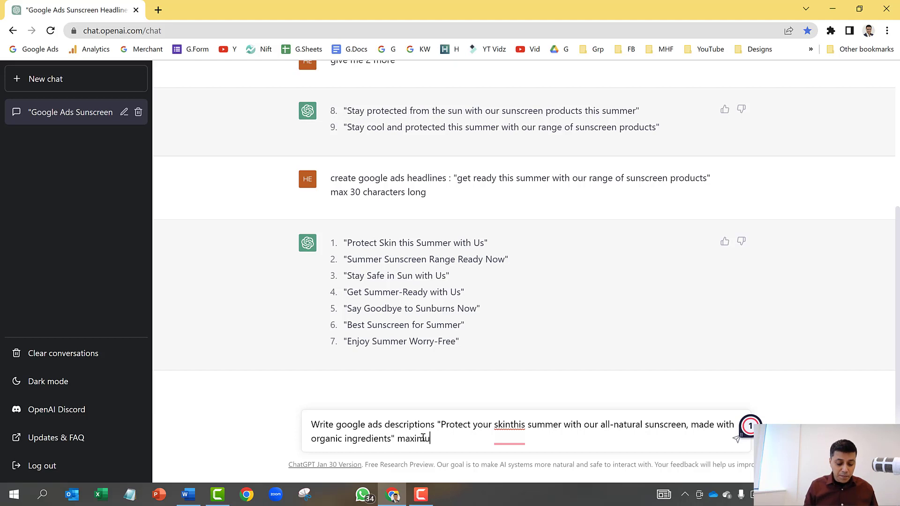
pyautogui.write('m 90')
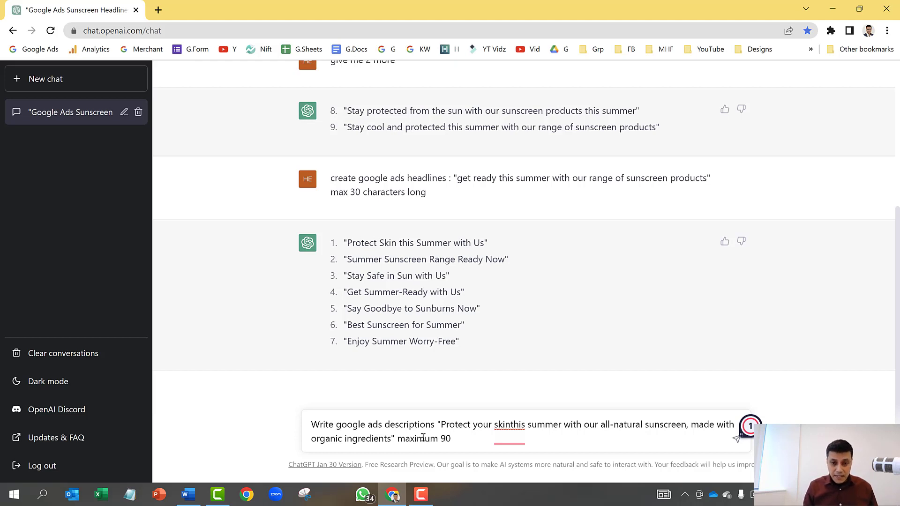
pyautogui.write(' characte')
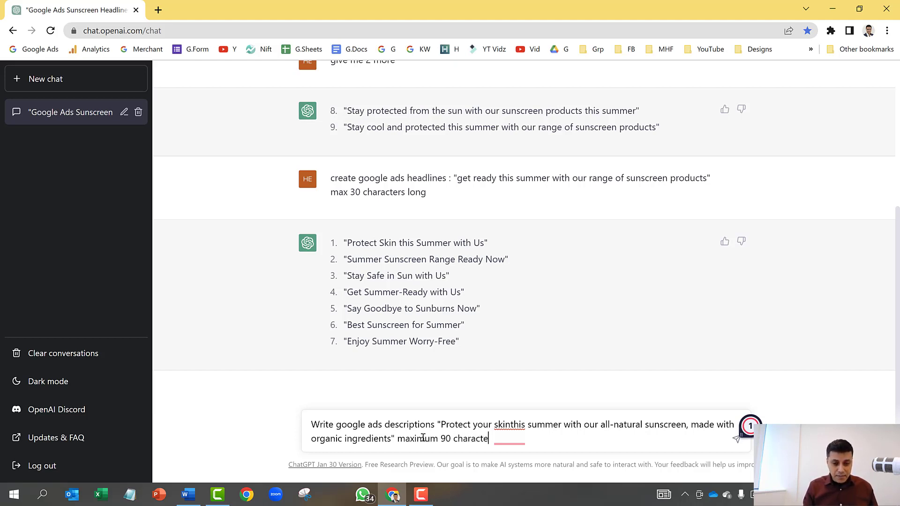
pyautogui.write('rs each')
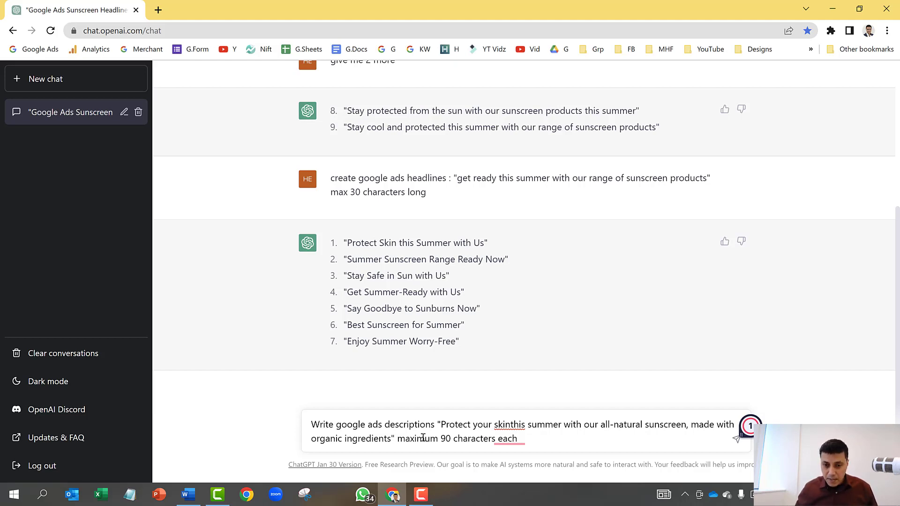
pyautogui.press('Up')
pyautogui.press('Left')
pyautogui.press('Left')
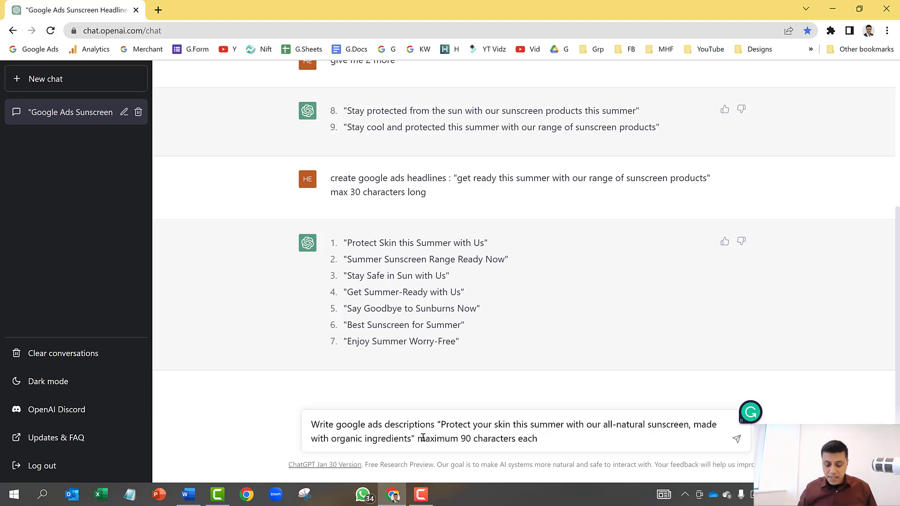
pyautogui.press('Return')
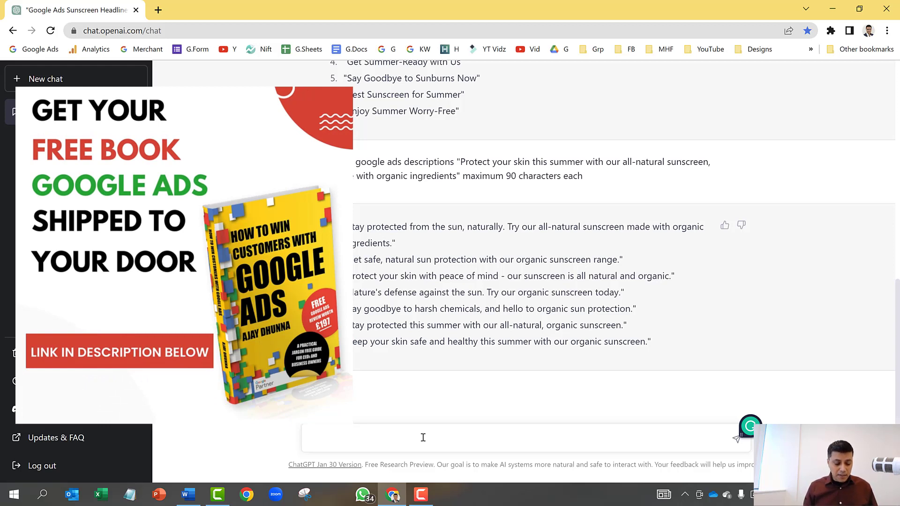
# Begin a new prompt with the text: generate 3 call-to-action phrases.
pyautogui.write('generate')
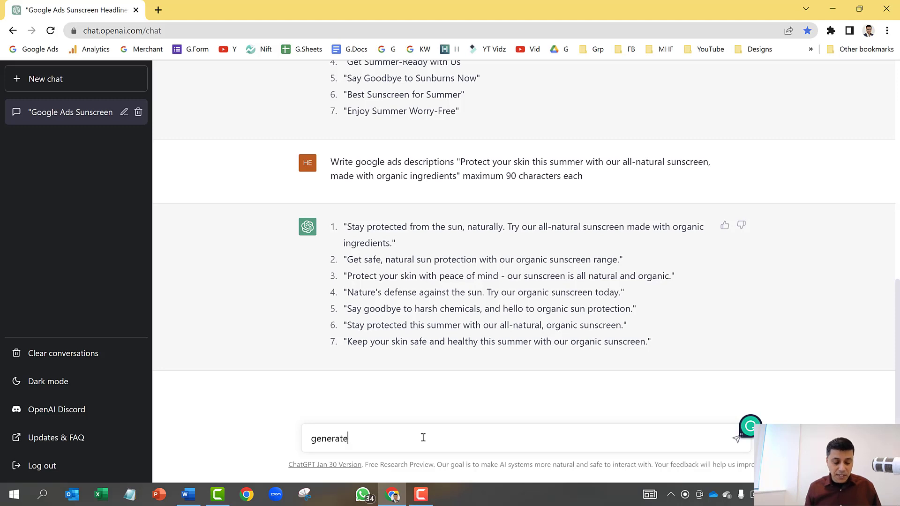
pyautogui.write(' 3')
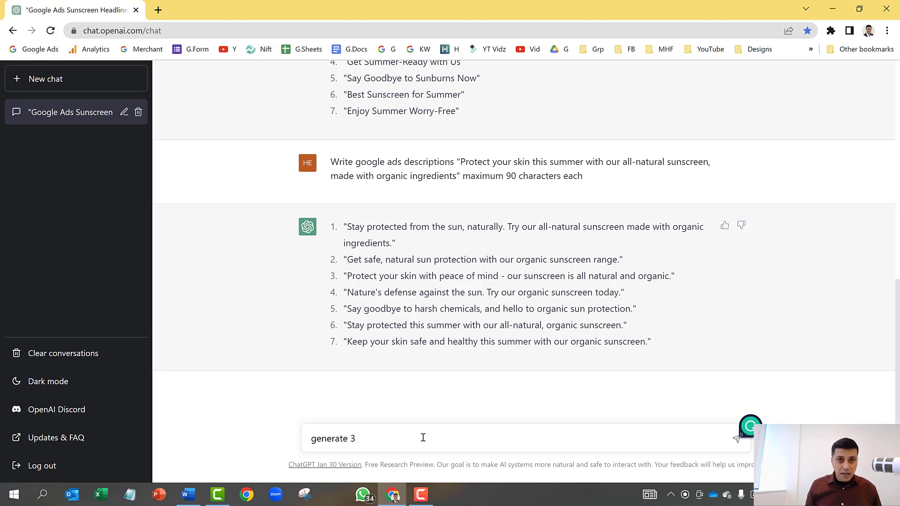
pyautogui.write(' call-t')
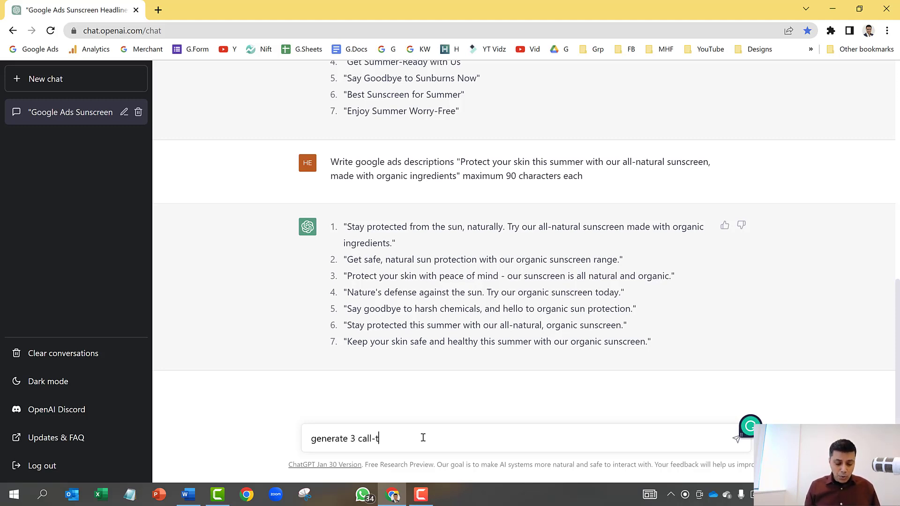
pyautogui.write('o-actions')
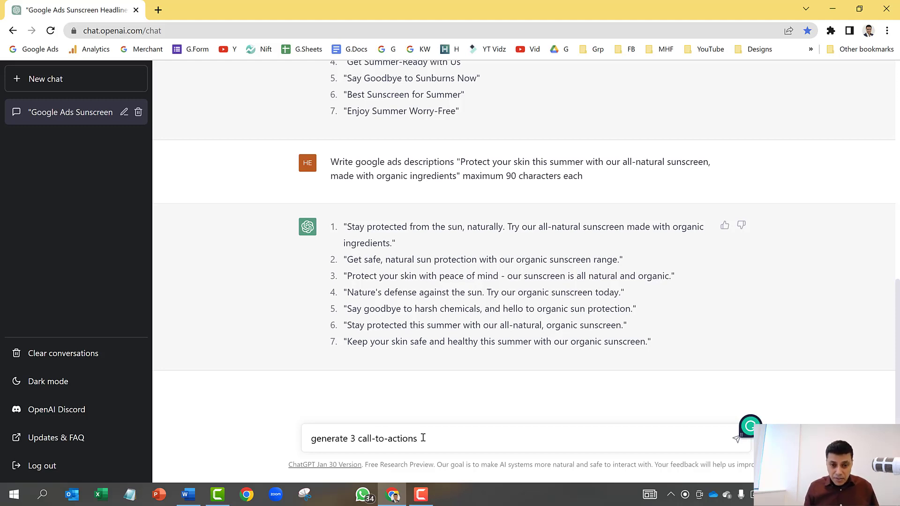
pyautogui.press('BackSpace')
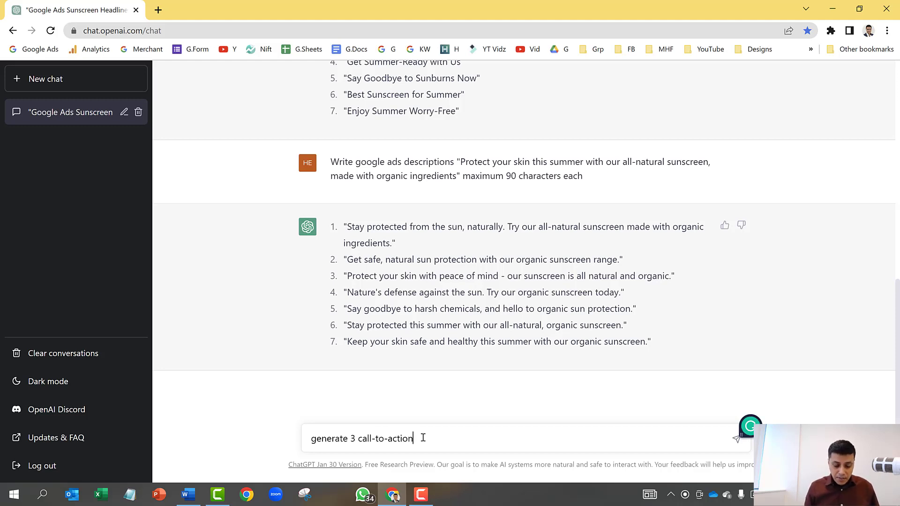
pyautogui.write('phrases')
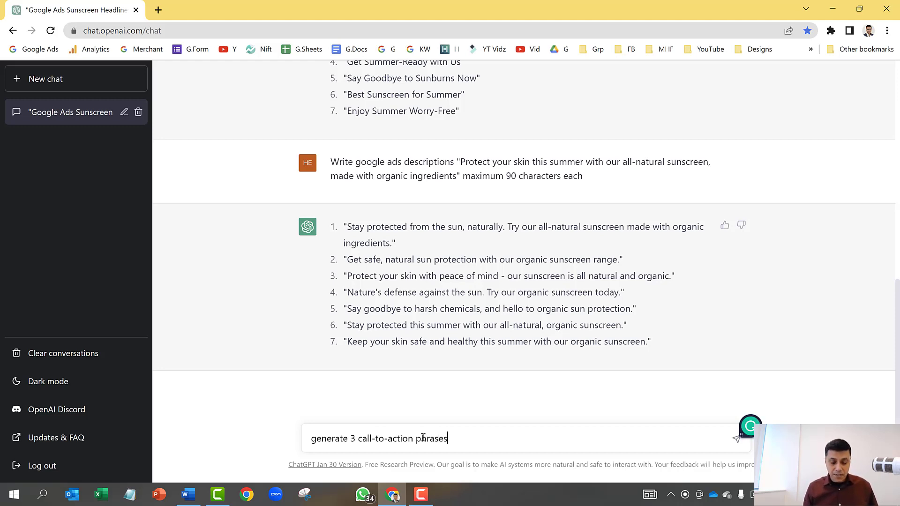
pyautogui.write('.')
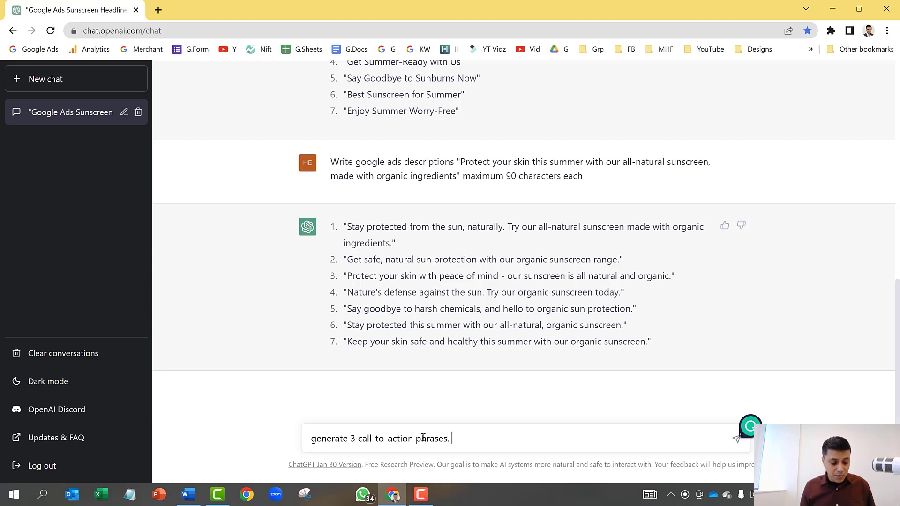
# Complete the call-to-action prompt with the quoted example "Shop now and save 20%on your first purchase" and send it.
pyautogui.write(' "Shop')
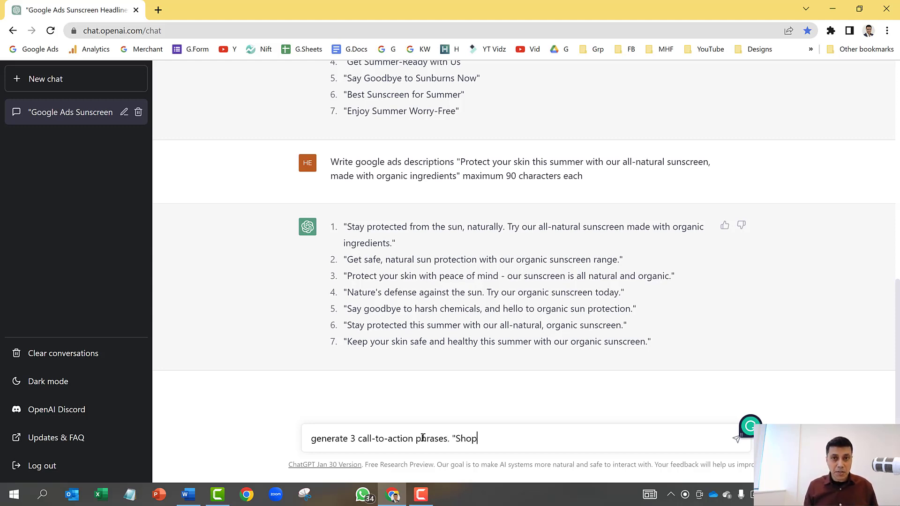
pyautogui.write(' now ')
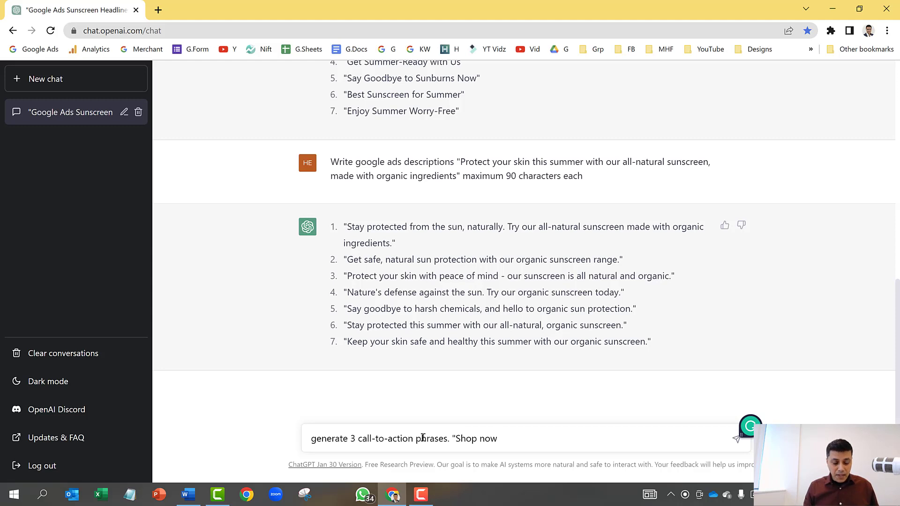
pyautogui.write('and save 20')
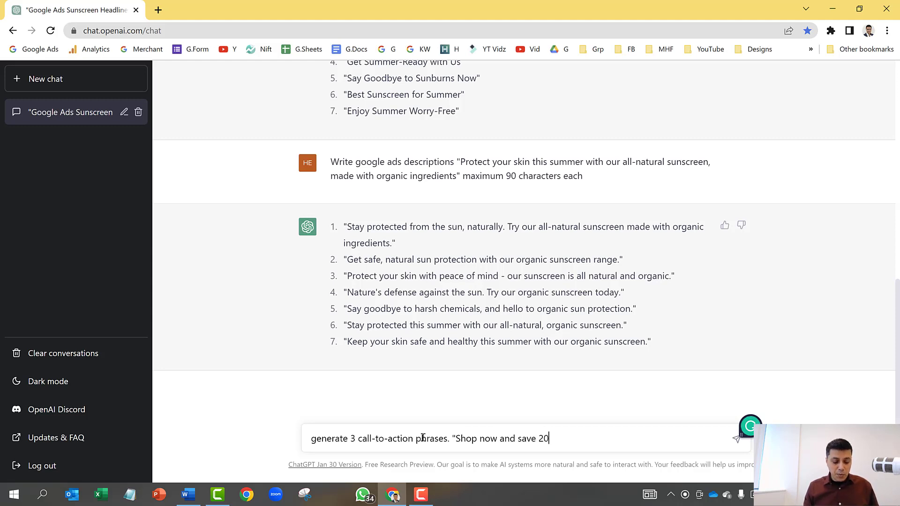
pyautogui.write('%')
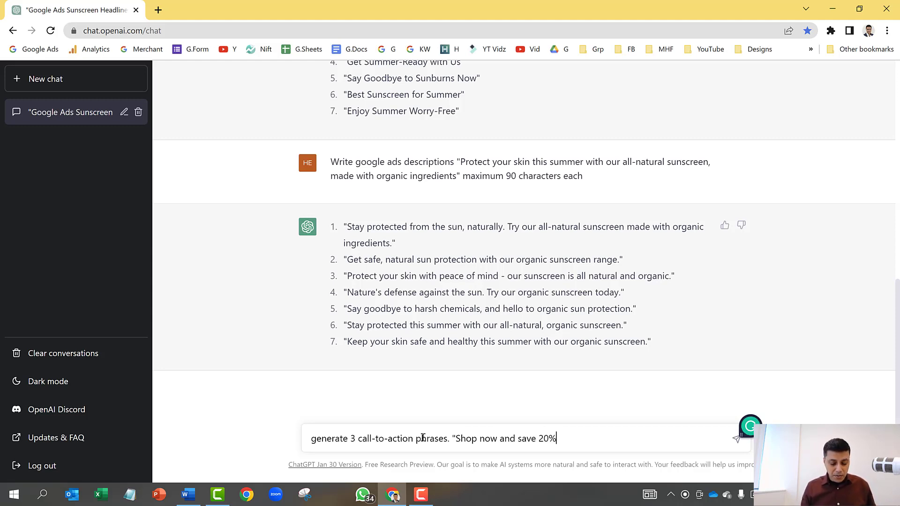
pyautogui.write('on your first')
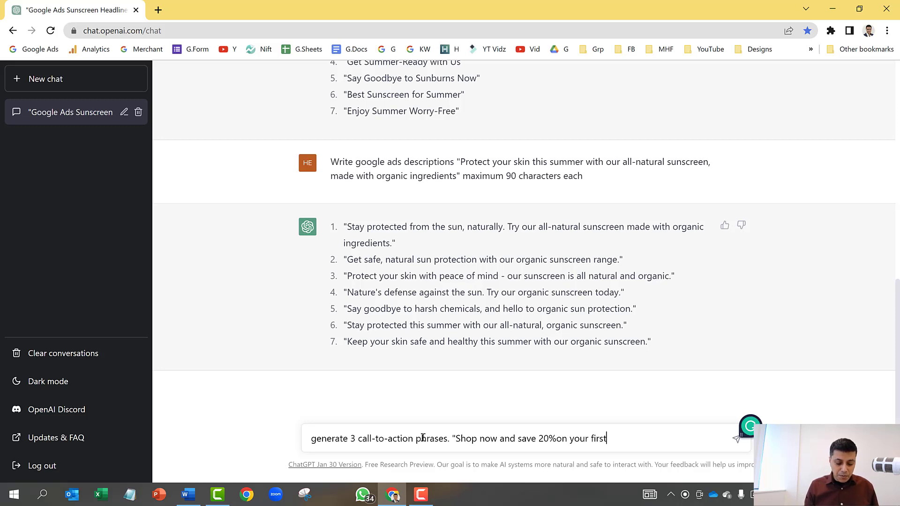
pyautogui.write(' prchas')
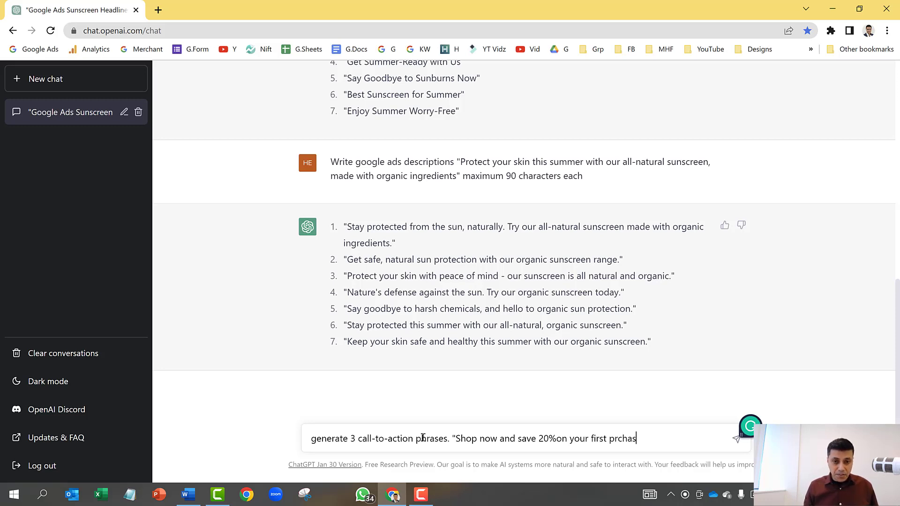
pyautogui.write('e"')
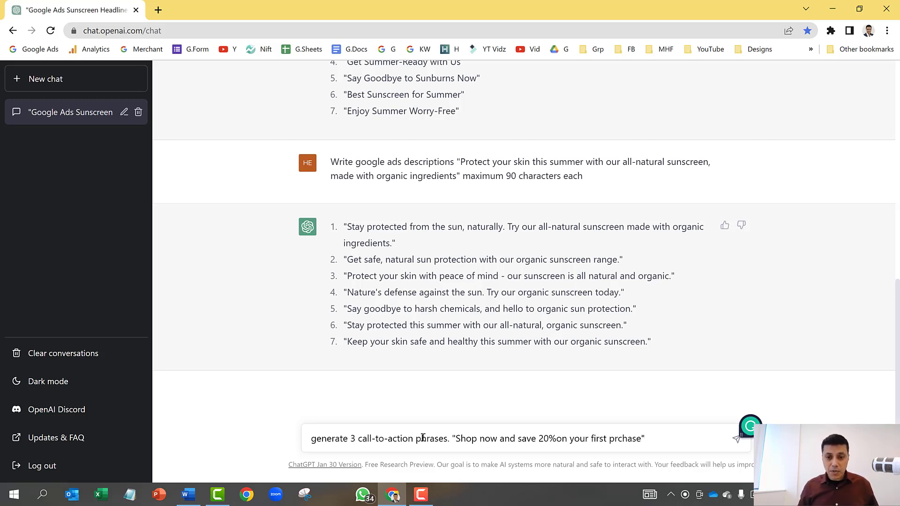
pyautogui.press('Left')
pyautogui.press('Left')
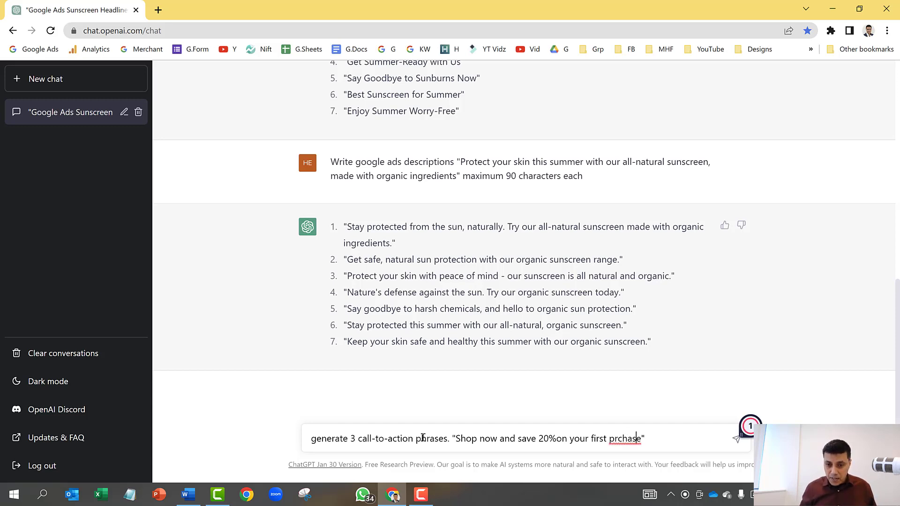
pyautogui.press('Left')
pyautogui.press('Left')
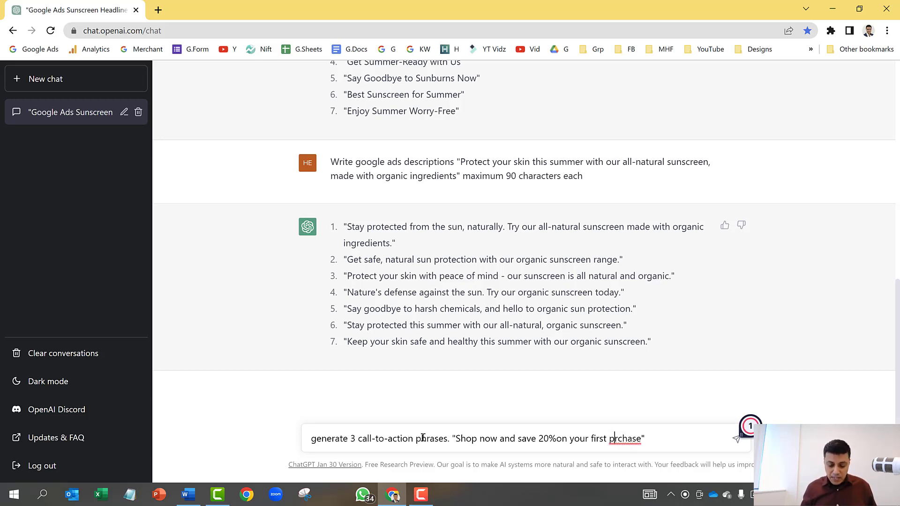
pyautogui.write('u')
pyautogui.press('Return')
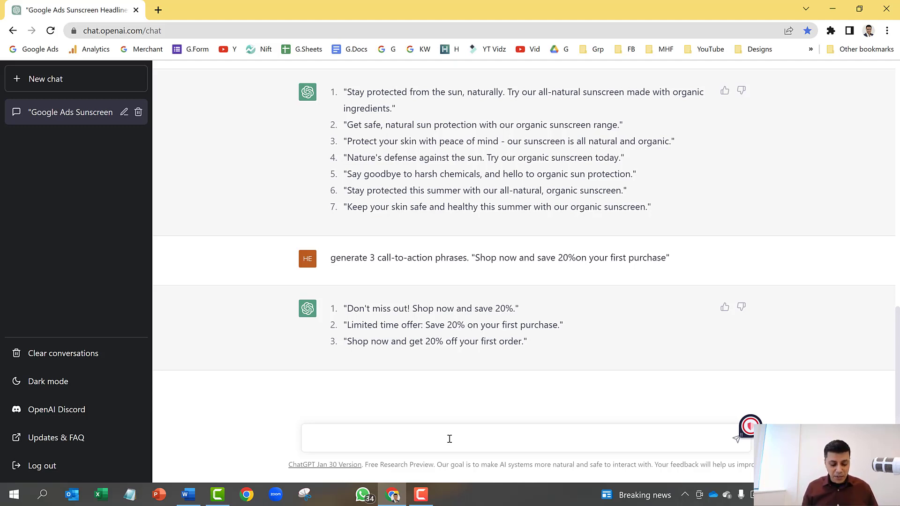
# Ask for a new version of the third call-to-action by sending "please can you re-write point 3".
pyautogui.write('please can ')
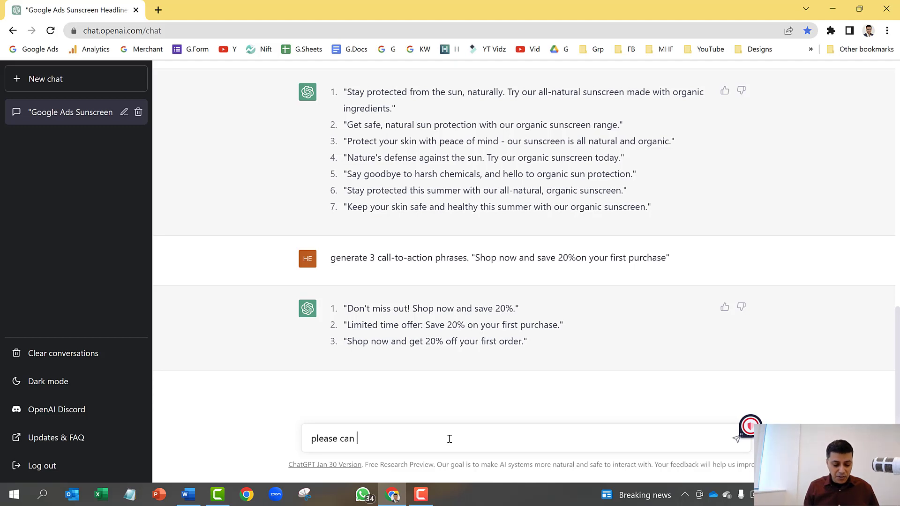
pyautogui.write('you re-')
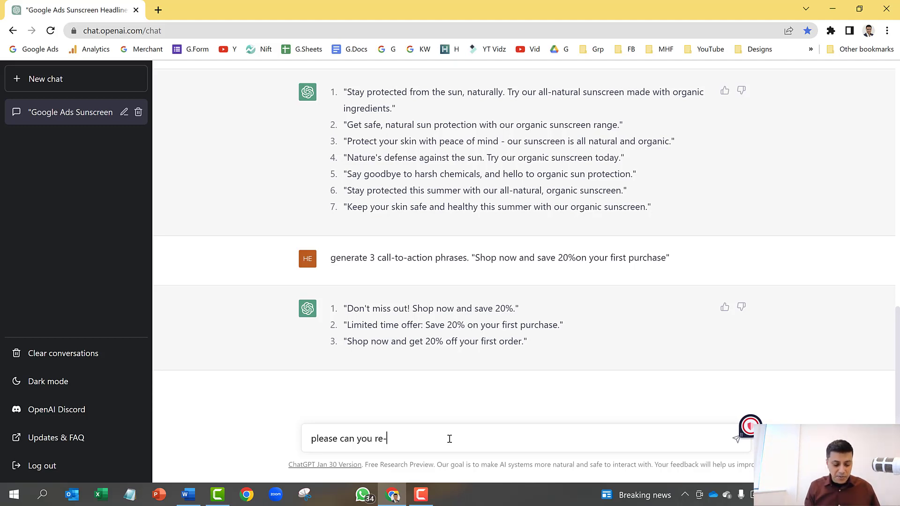
pyautogui.write('write poi')
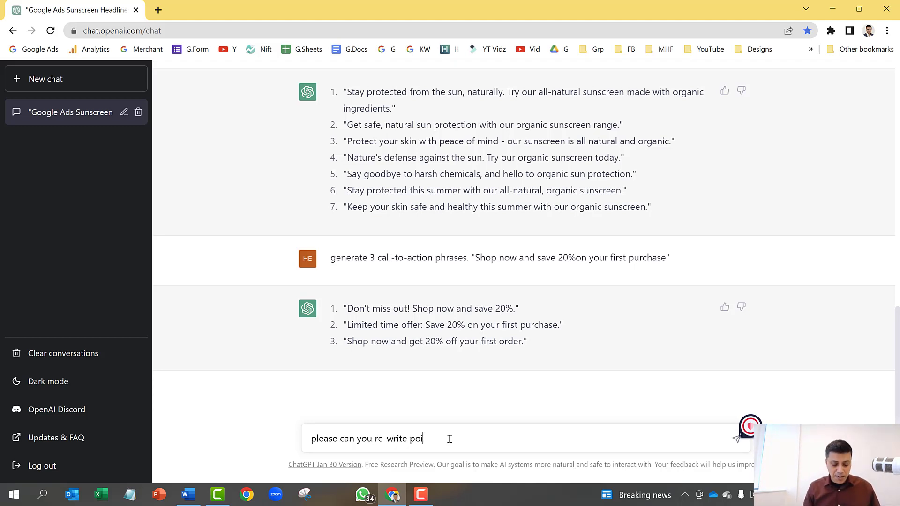
pyautogui.write('nt 3')
pyautogui.press('Return')
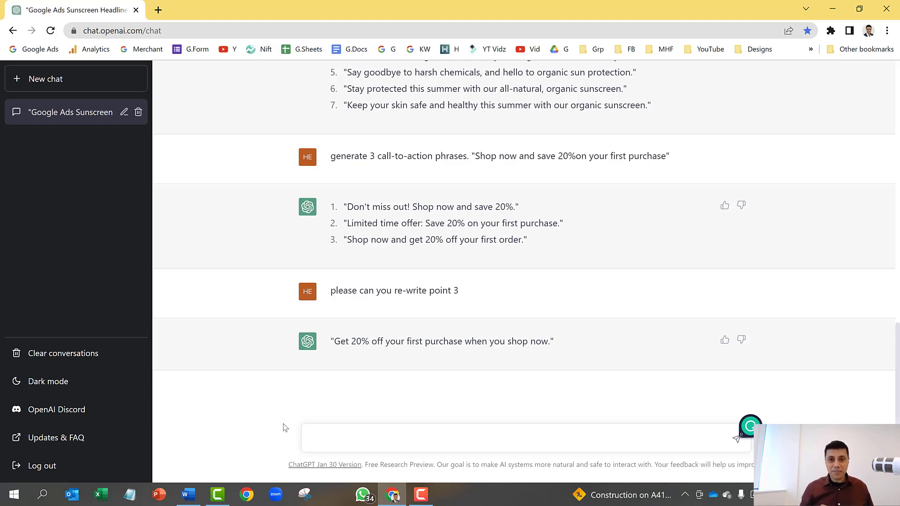
# Send the prompt: Generate ad groups for google ads targeting women aged 25-35 interested in organic skincare.
pyautogui.write('G')
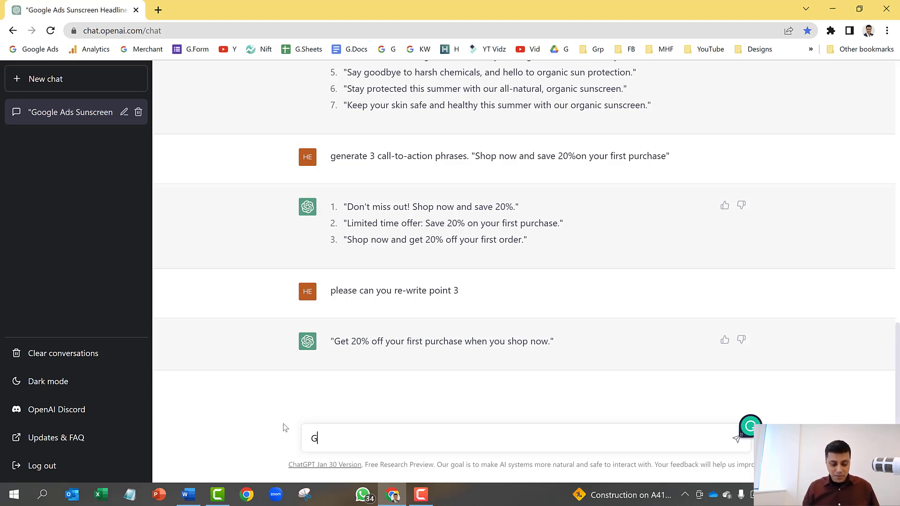
pyautogui.write('enerate adg')
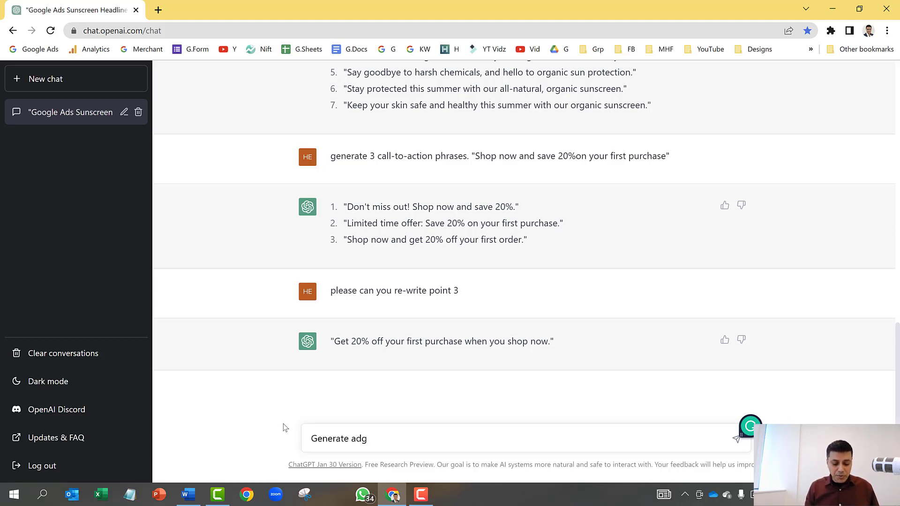
pyautogui.press('BackSpace')
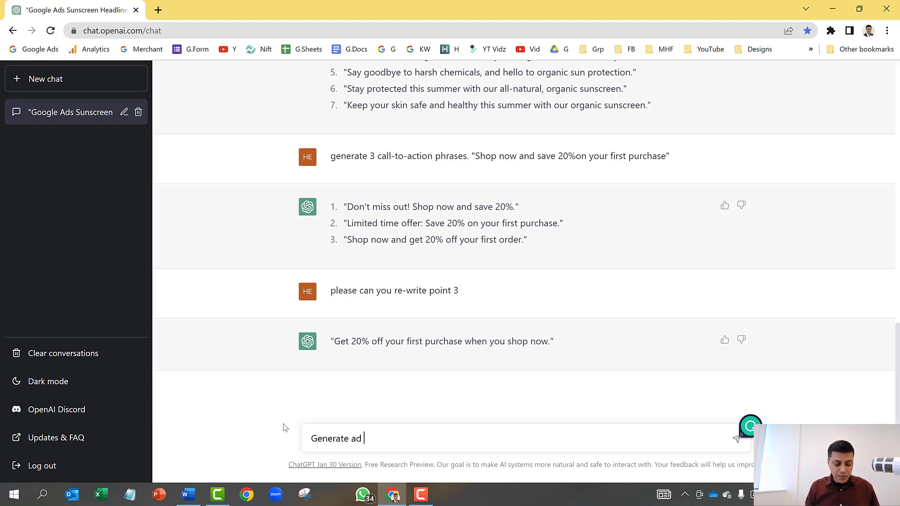
pyautogui.write('groups for g')
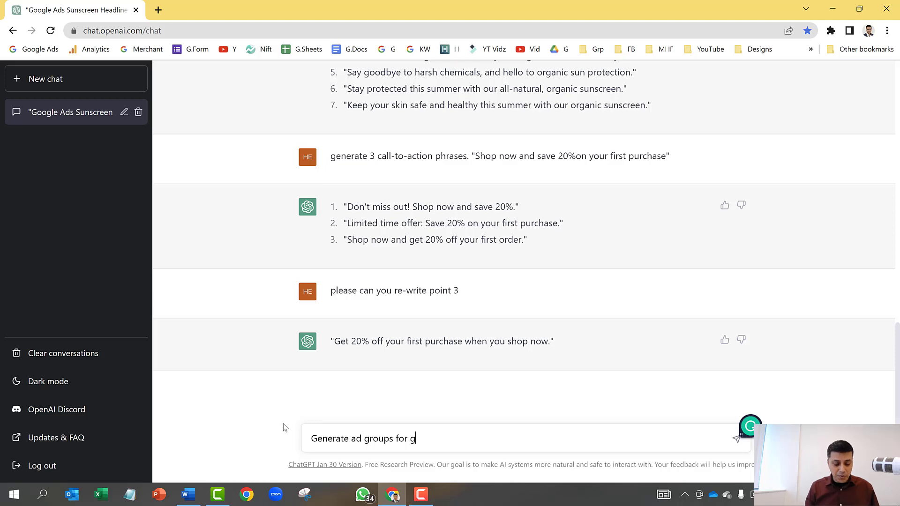
pyautogui.write('oogle ad')
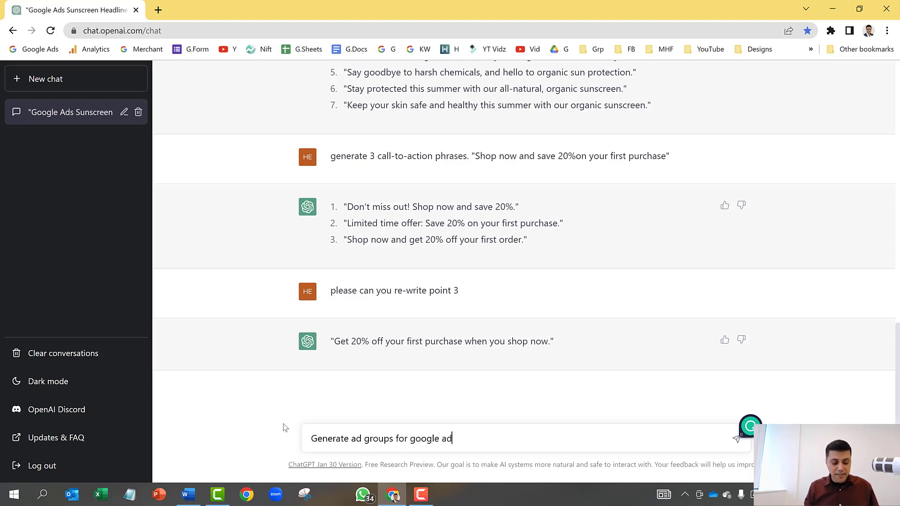
pyautogui.write('s targeting')
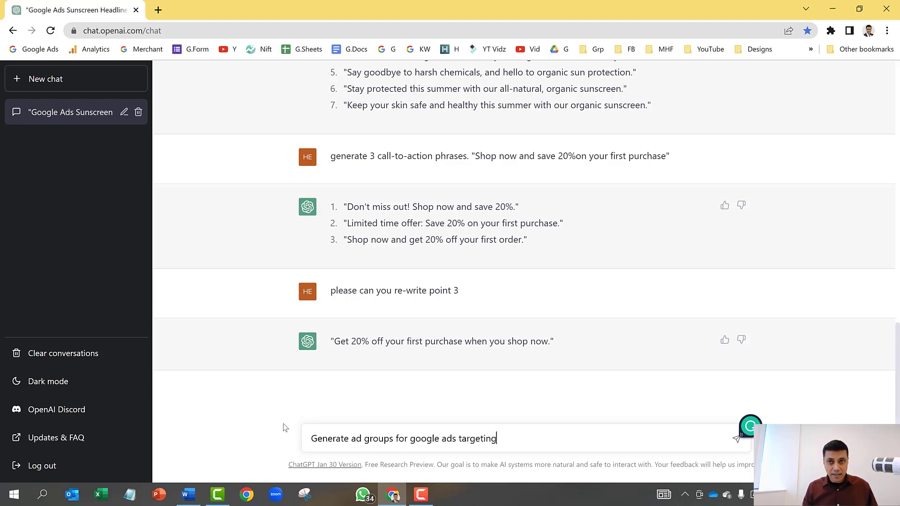
pyautogui.write(' women ')
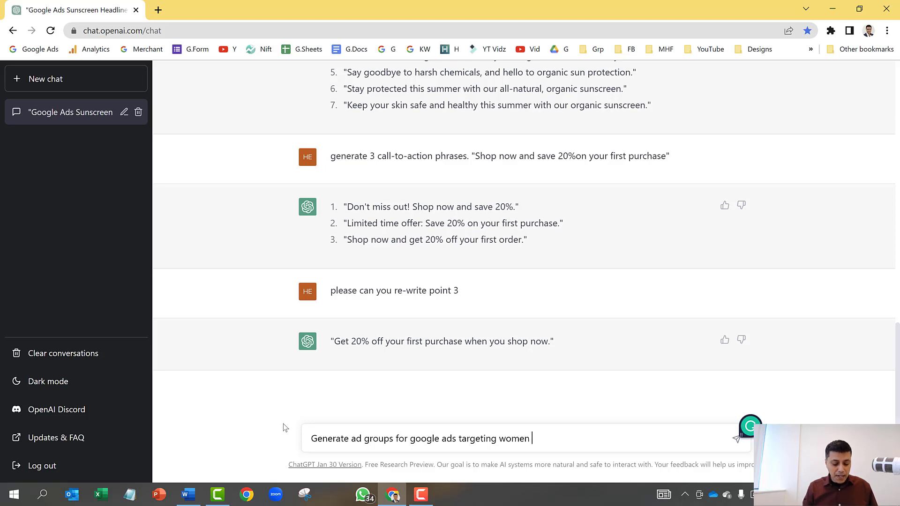
pyautogui.write('aged 2')
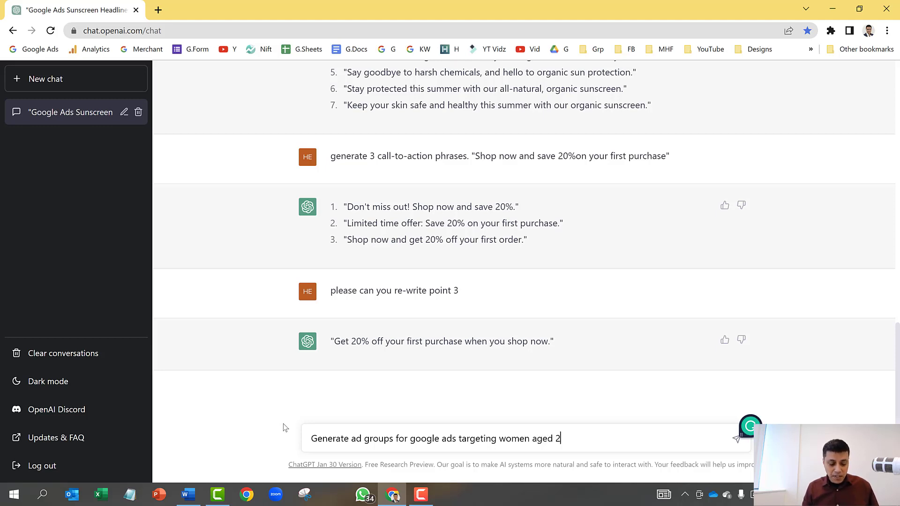
pyautogui.write('5-')
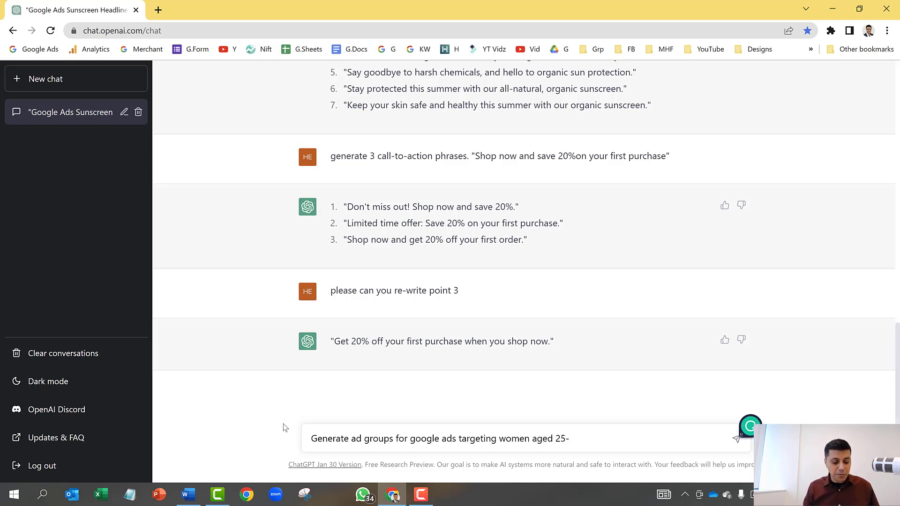
pyautogui.write('35 in')
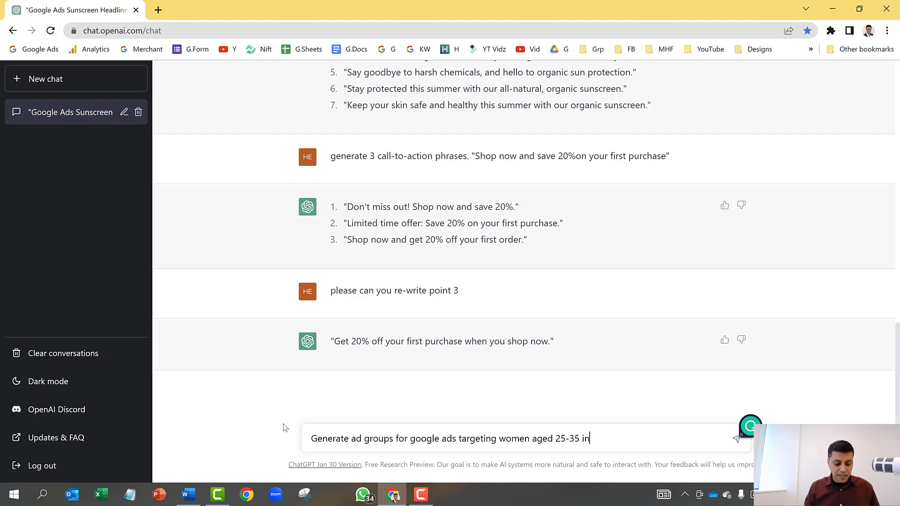
pyautogui.write('terested in')
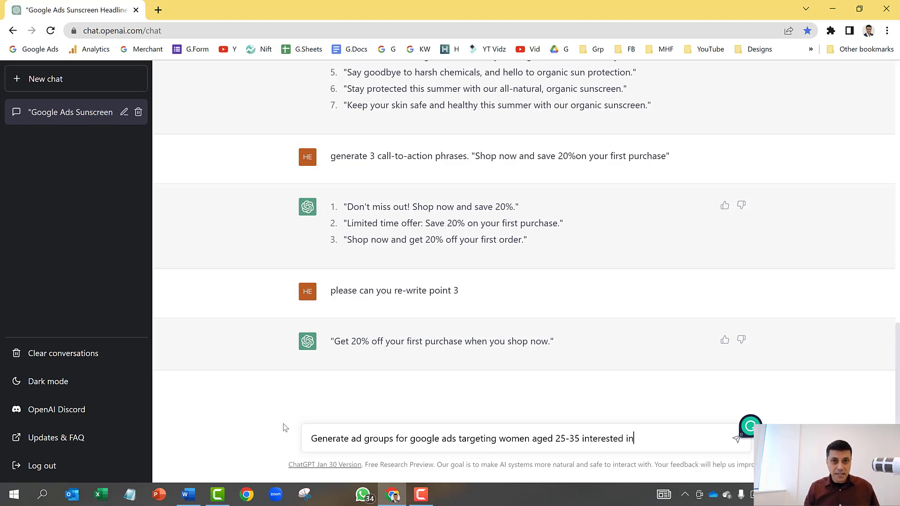
pyautogui.write(' organic sk')
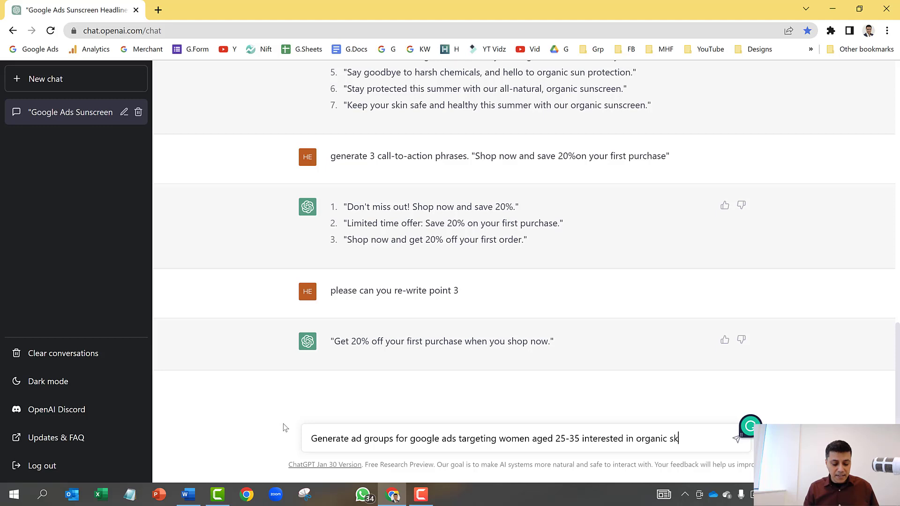
pyautogui.write('incare"')
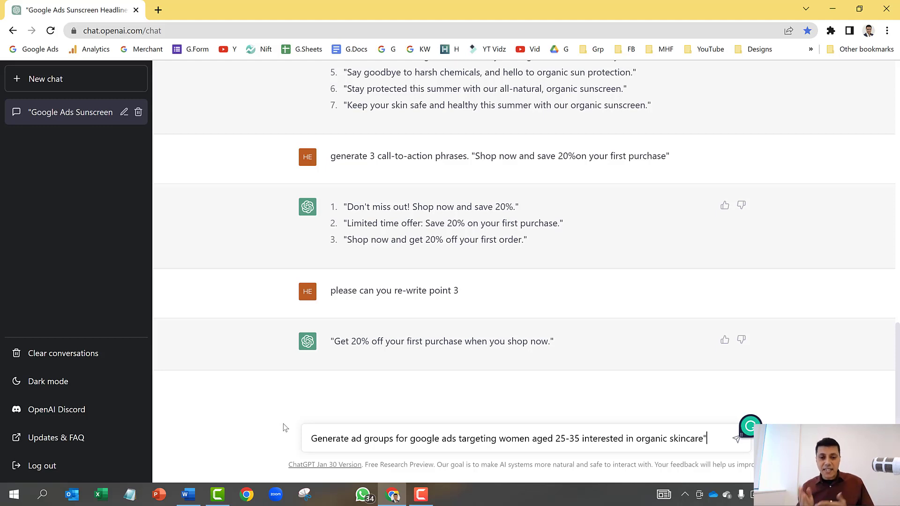
pyautogui.press('Return')
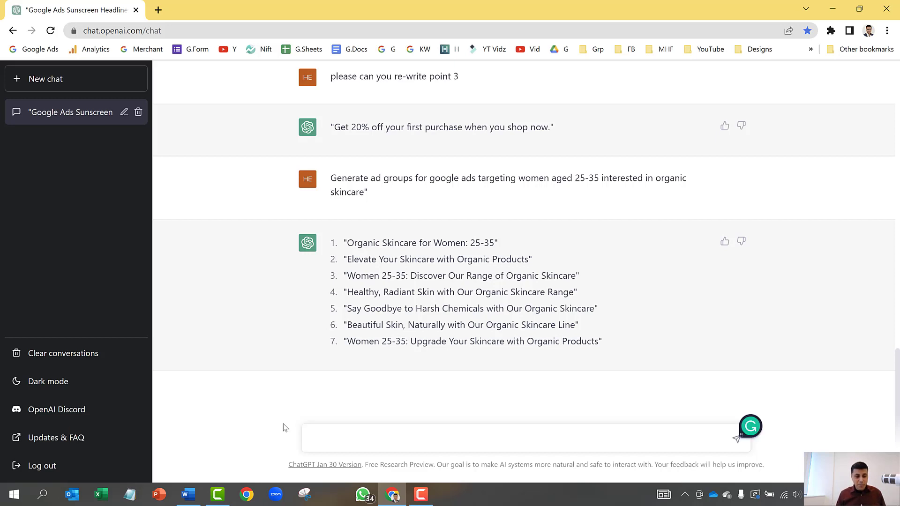
# Begin a new prompt with the text: Generate ad keywords "Organic skincare, natrural sunscreen,.
pyautogui.write('Generate ')
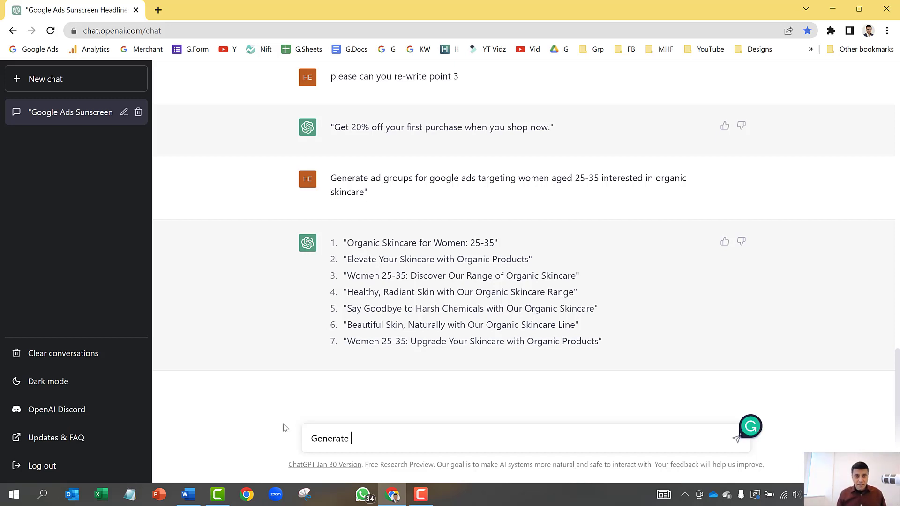
pyautogui.write('ad keywords')
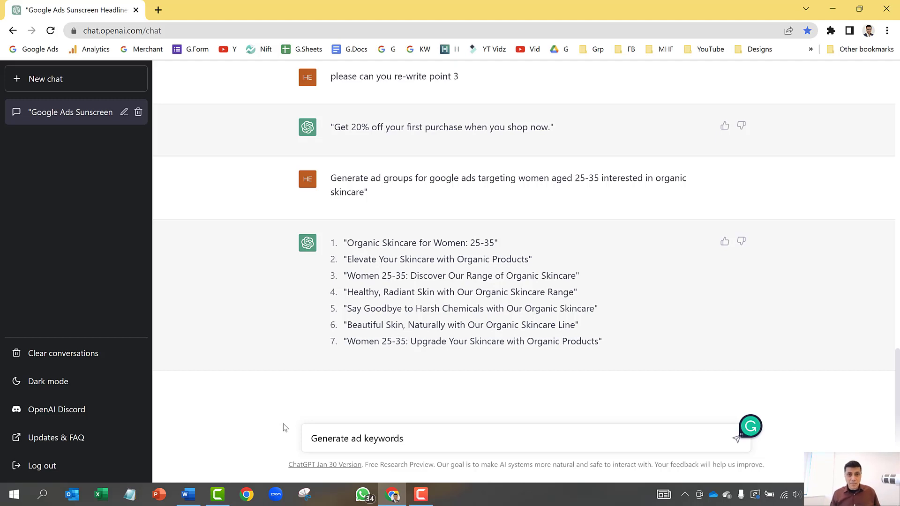
pyautogui.write(' "')
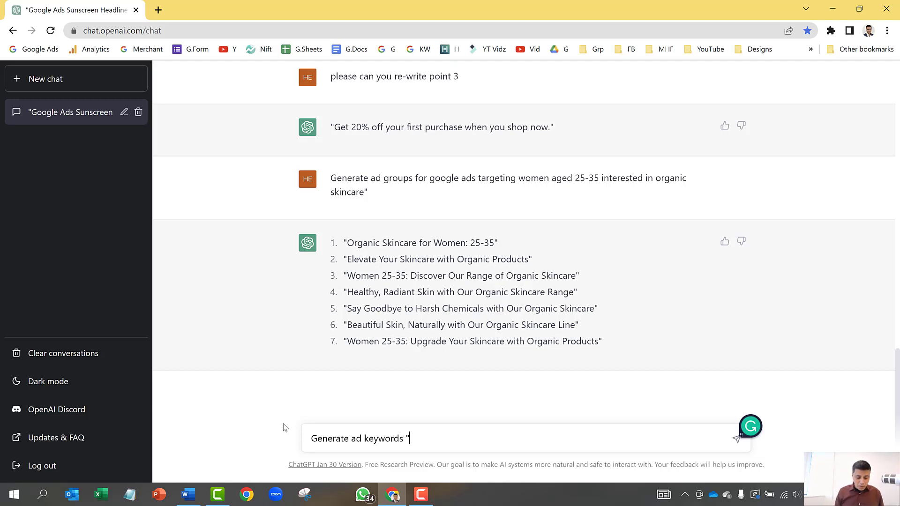
pyautogui.write('Organic sk')
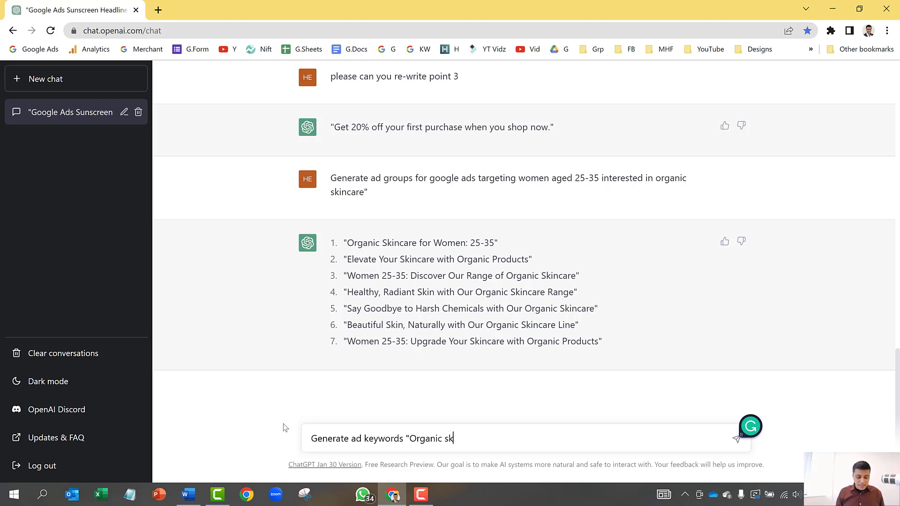
pyautogui.write('inca')
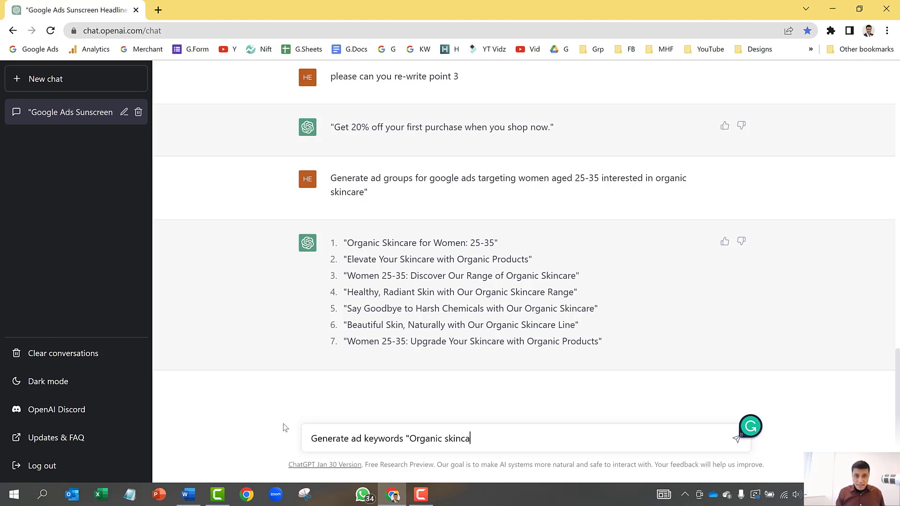
pyautogui.write('re, n')
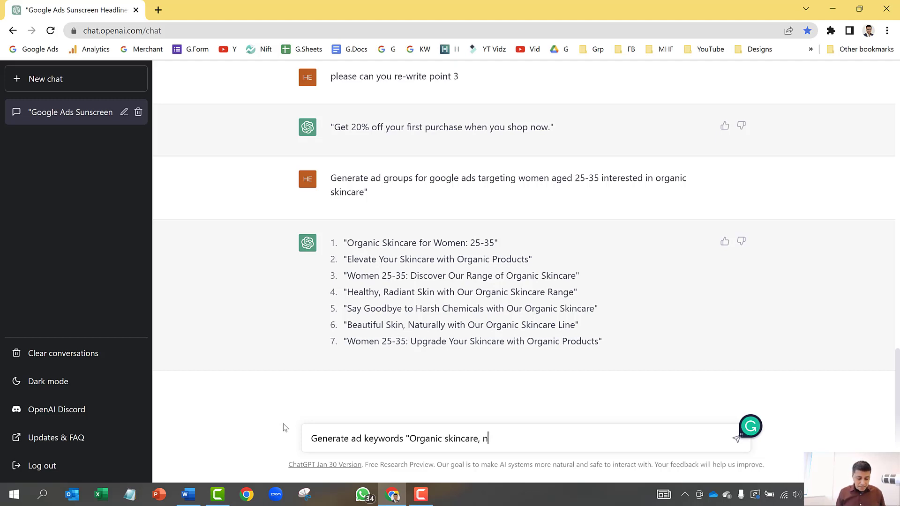
pyautogui.write('atrural')
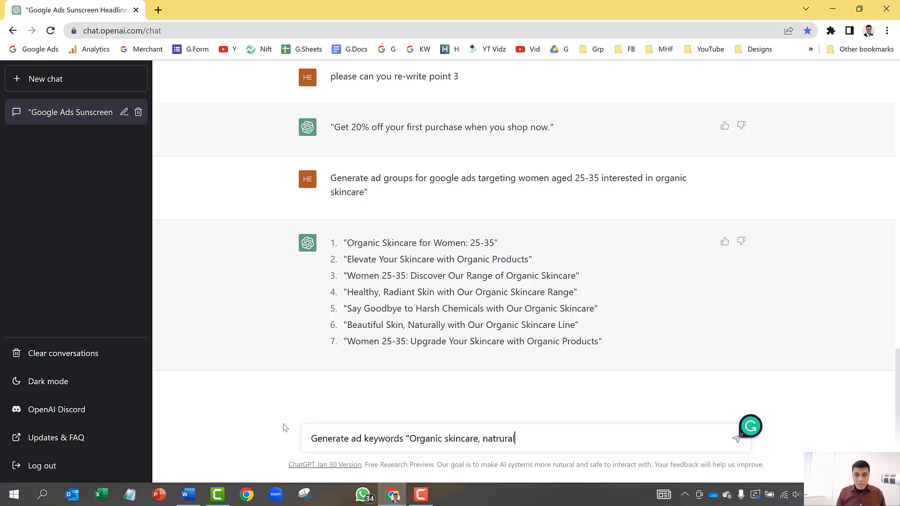
pyautogui.write(' sun')
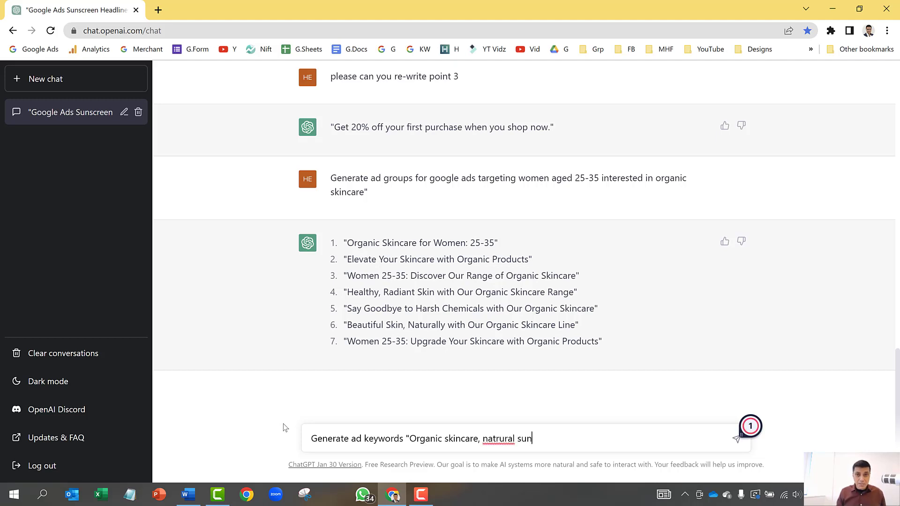
pyautogui.write('screen,')
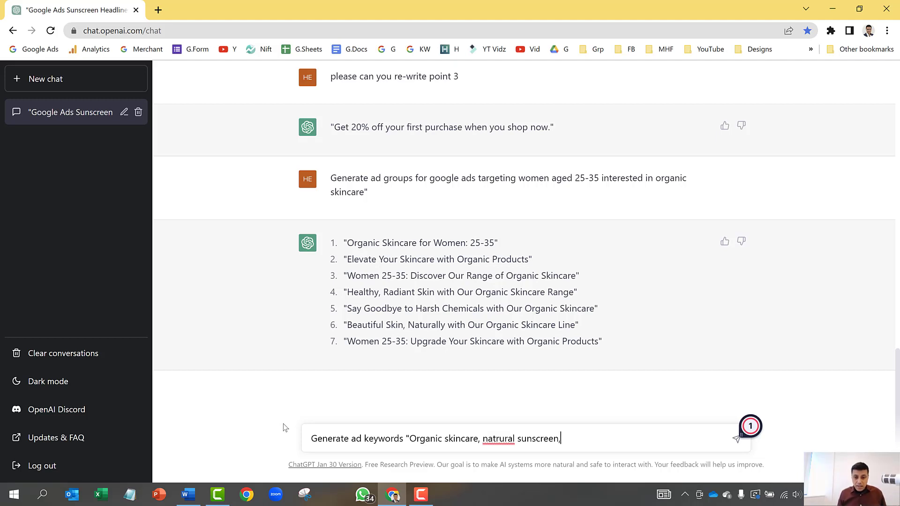
# Replace "natrural sunscreen," in the keyword prompt with "natural skincare", close the quotation and send the prompt.
pyautogui.press('BackSpace')
pyautogui.press('BackSpace')
pyautogui.press('BackSpace')
pyautogui.press('BackSpace')
pyautogui.press('BackSpace')
pyautogui.press('BackSpace')
pyautogui.press('BackSpace')
pyautogui.press('BackSpace')
pyautogui.press('BackSpace')
pyautogui.press('BackSpace')
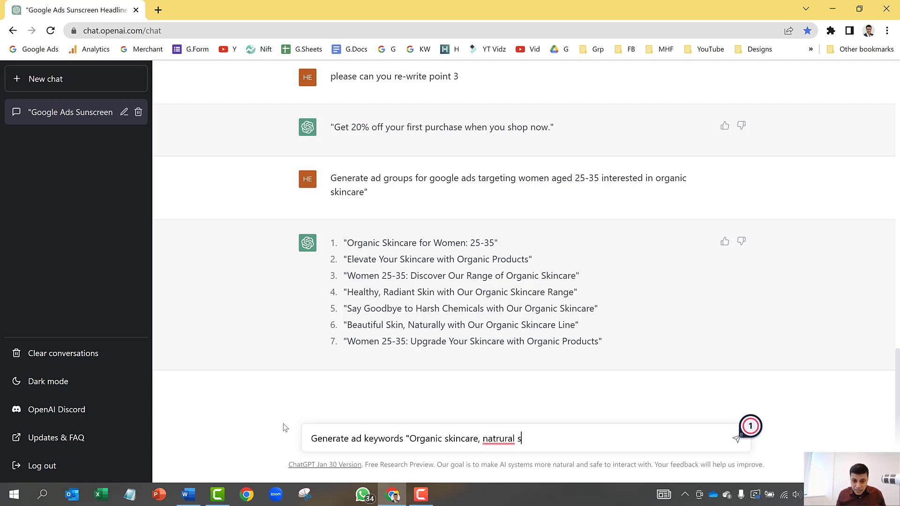
pyautogui.press('BackSpace')
pyautogui.press('BackSpace')
pyautogui.press('BackSpace')
pyautogui.press('BackSpace')
pyautogui.press('BackSpace')
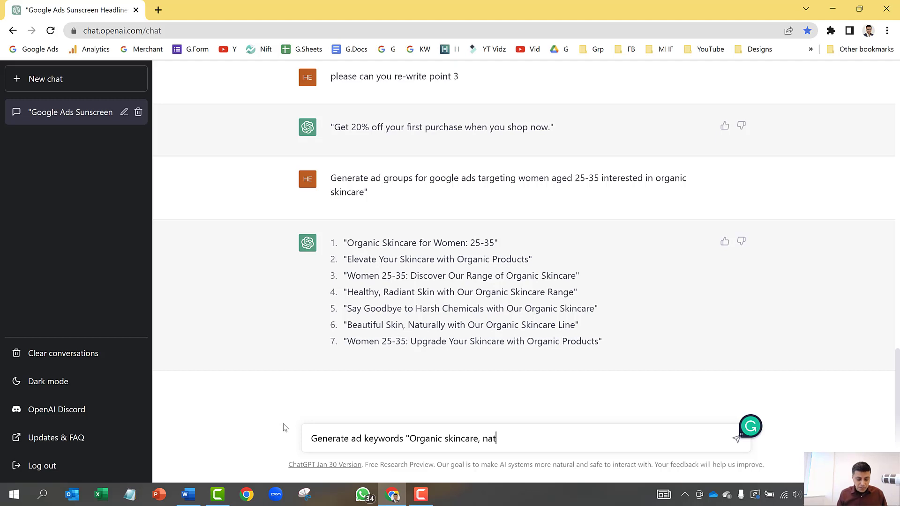
pyautogui.write('ural')
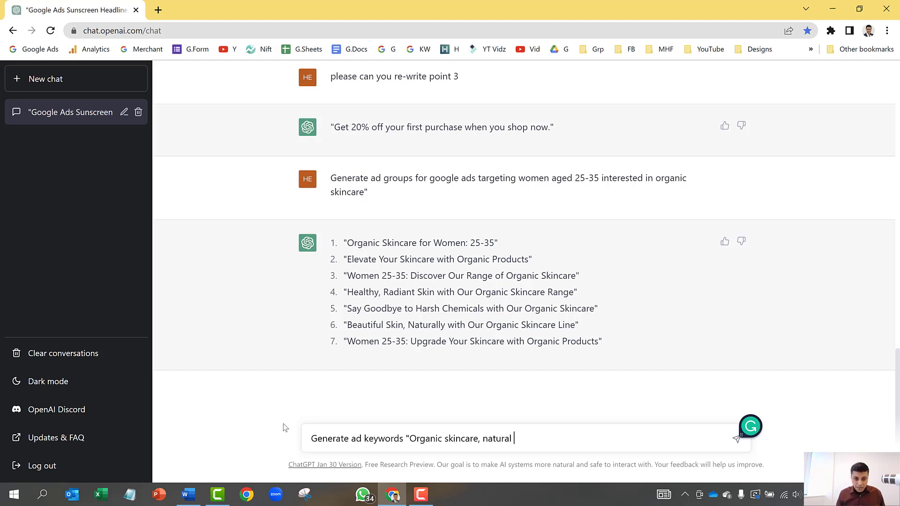
pyautogui.write(' skincare')
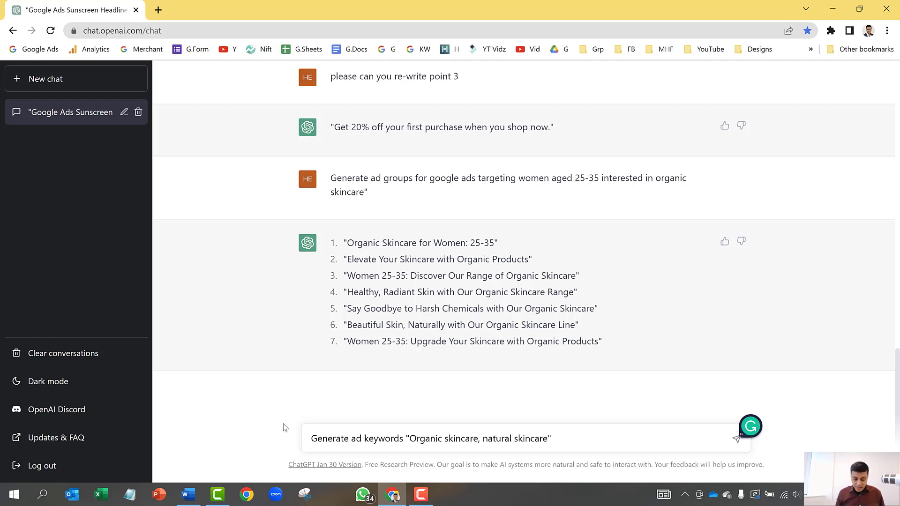
pyautogui.write('"')
pyautogui.press('Return')
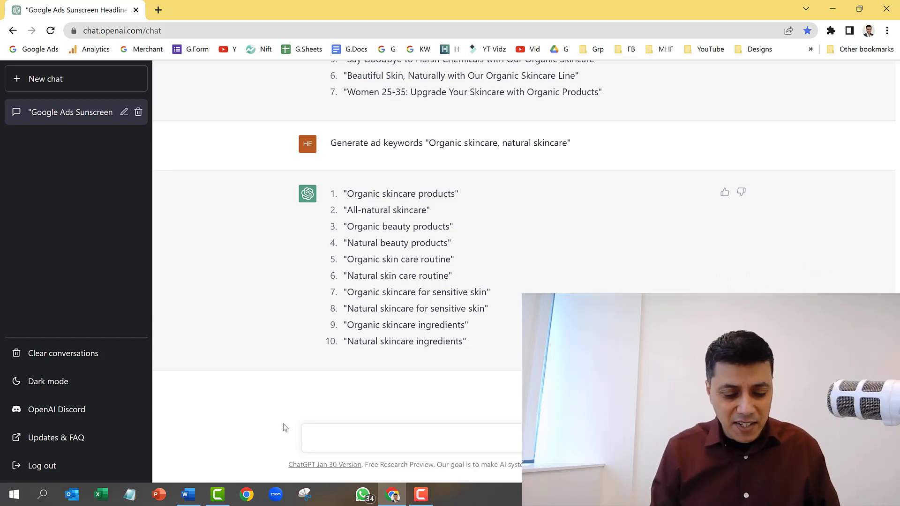
# Ask for ten additional ad keywords by sending "please giveme 10 more".
pyautogui.write('please gi')
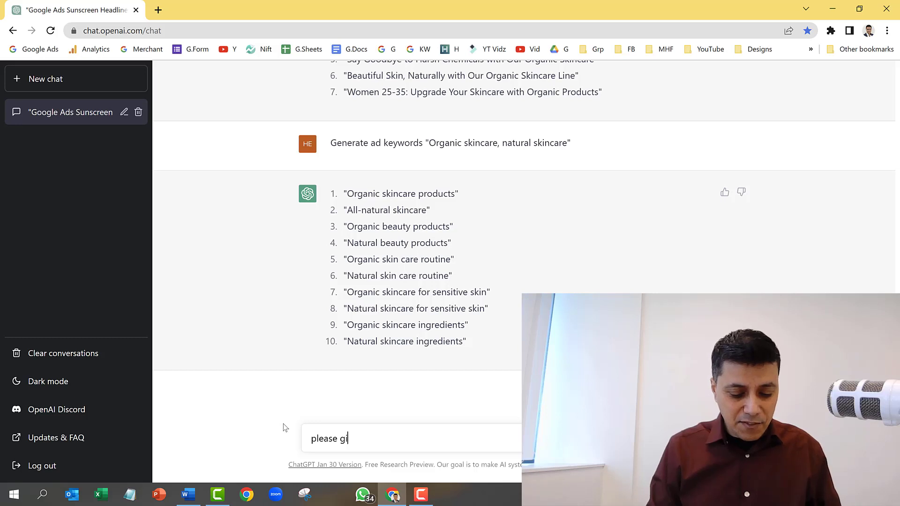
pyautogui.write('veme 10 more')
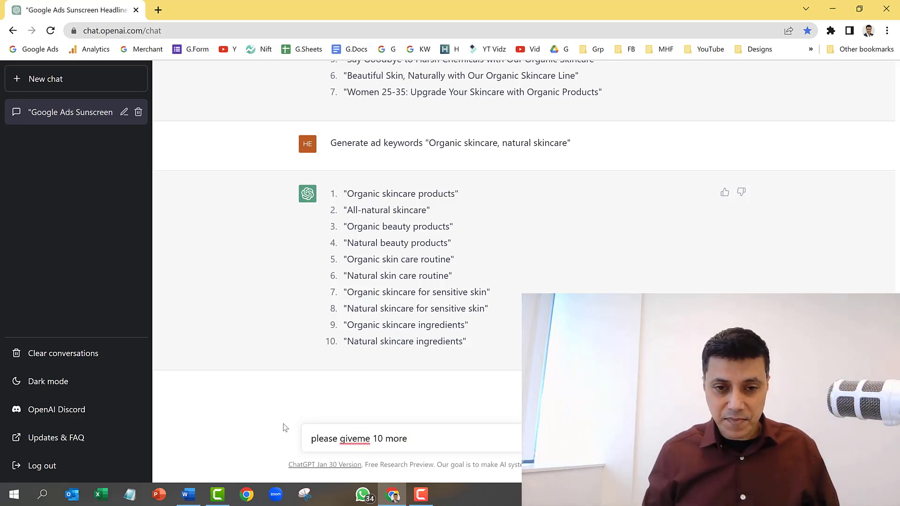
pyautogui.press('Return')
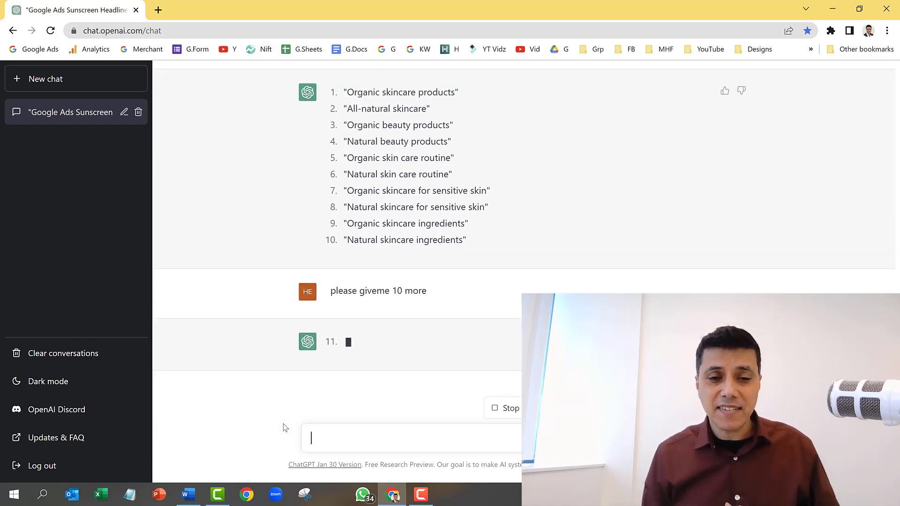
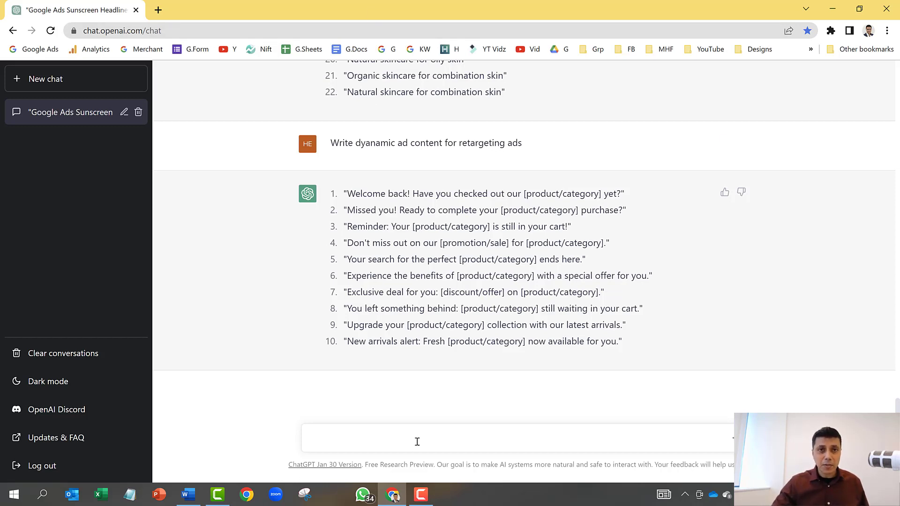
# Begin a new prompt with the text: create keyword varitions for A/B testing generating keyword.
pyautogui.write('create')
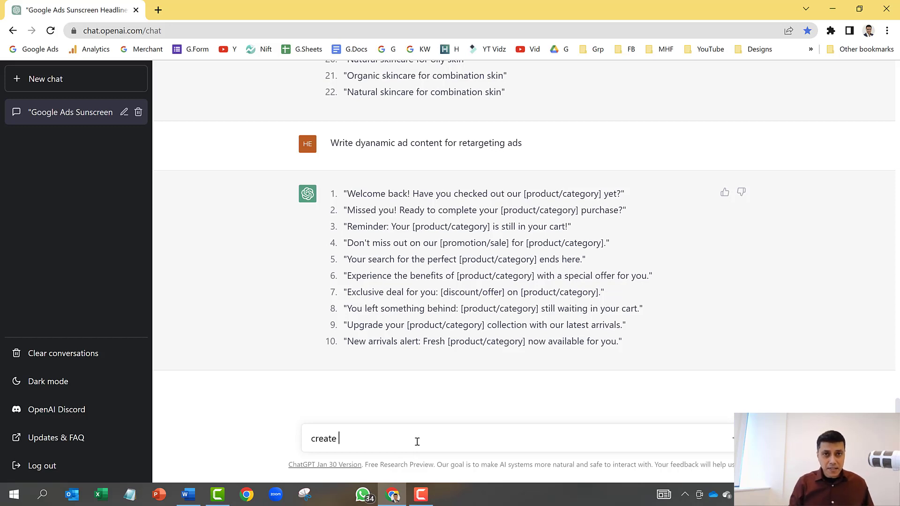
pyautogui.write(' keyword v')
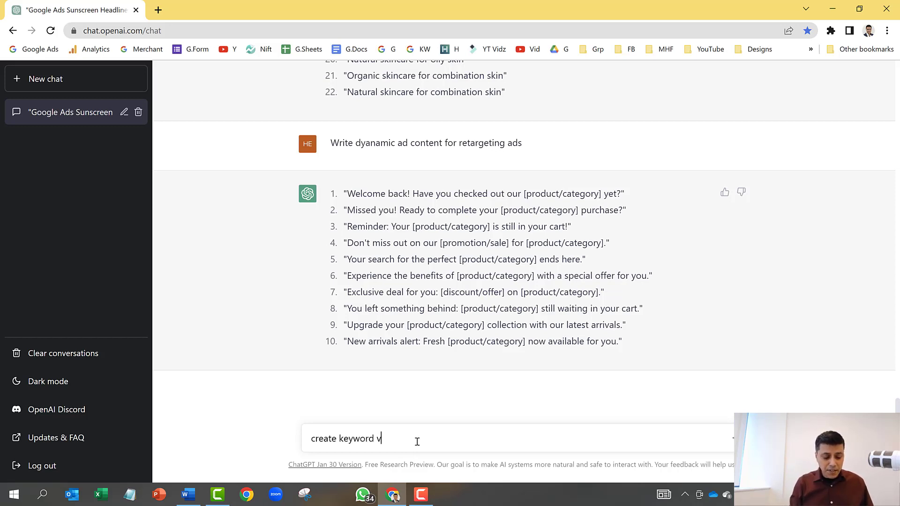
pyautogui.write('arit')
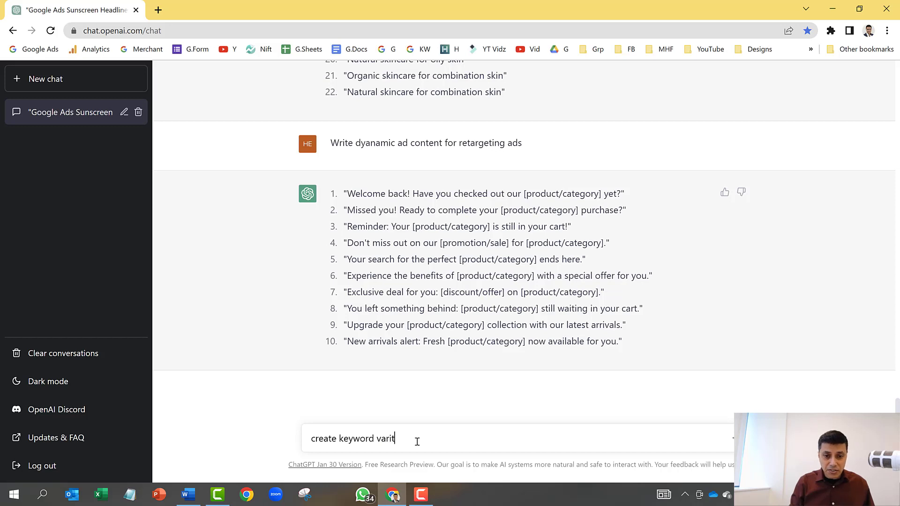
pyautogui.write('ions f')
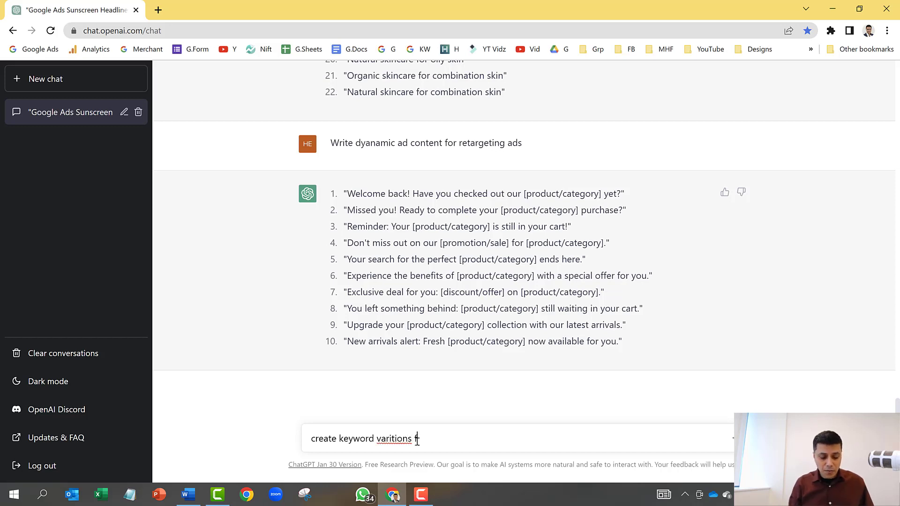
pyautogui.write('or A/B')
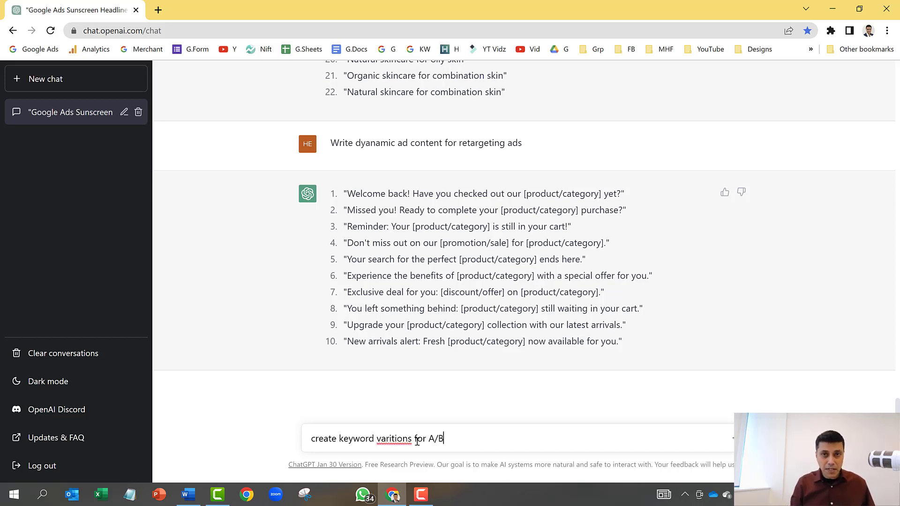
pyautogui.write(' testing')
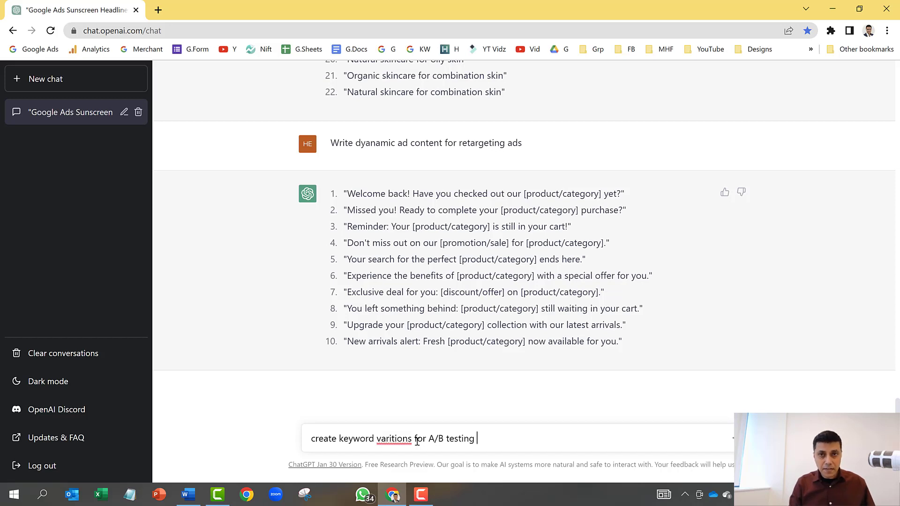
pyautogui.write(' gen')
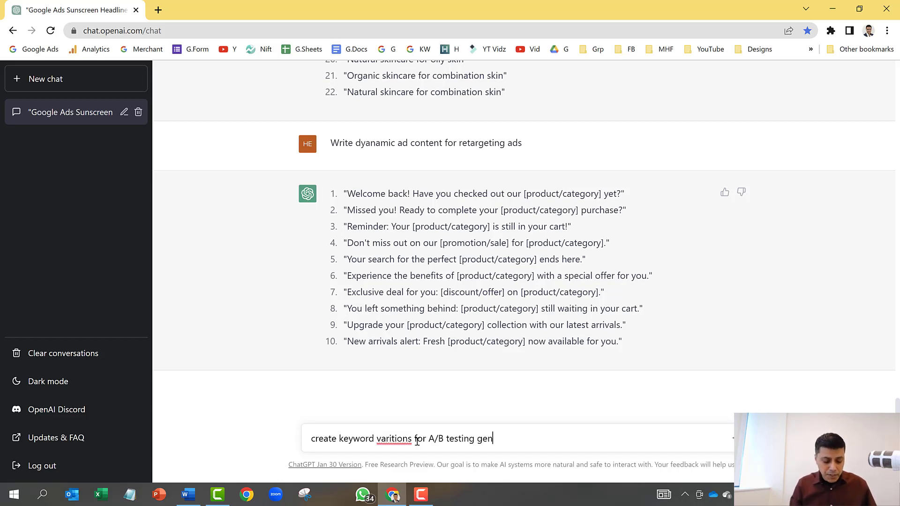
pyautogui.write('erati')
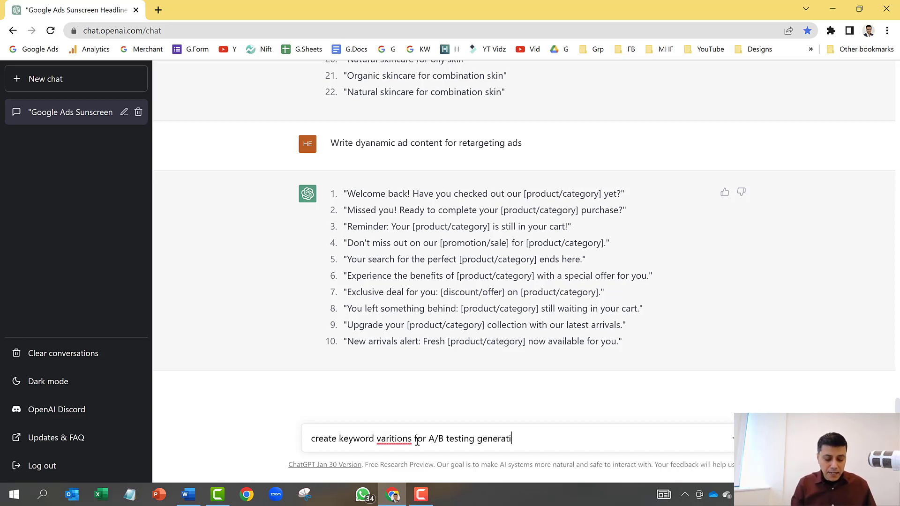
pyautogui.write('ng keyword')
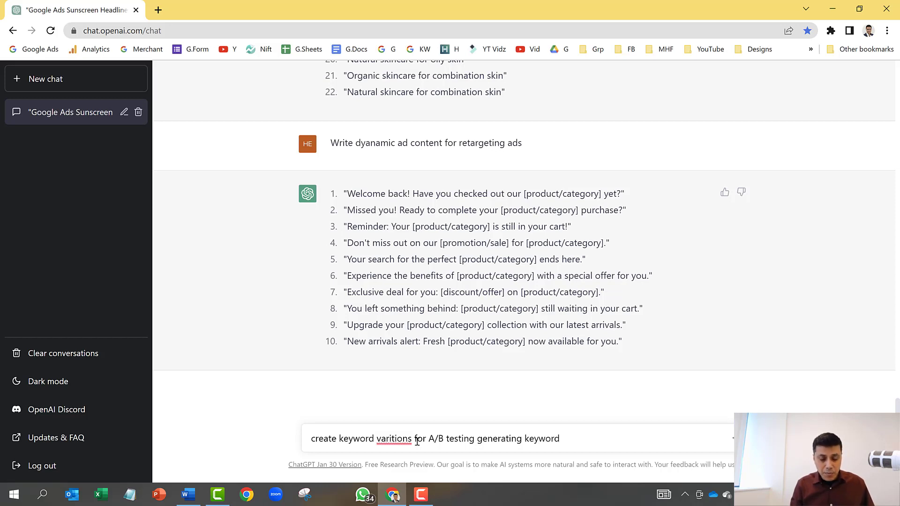
# Continue the A/B testing prompt with a colon and the opening quoted keywords: "Organic skincare, natural sunscreen.
pyautogui.write(': "Organi')
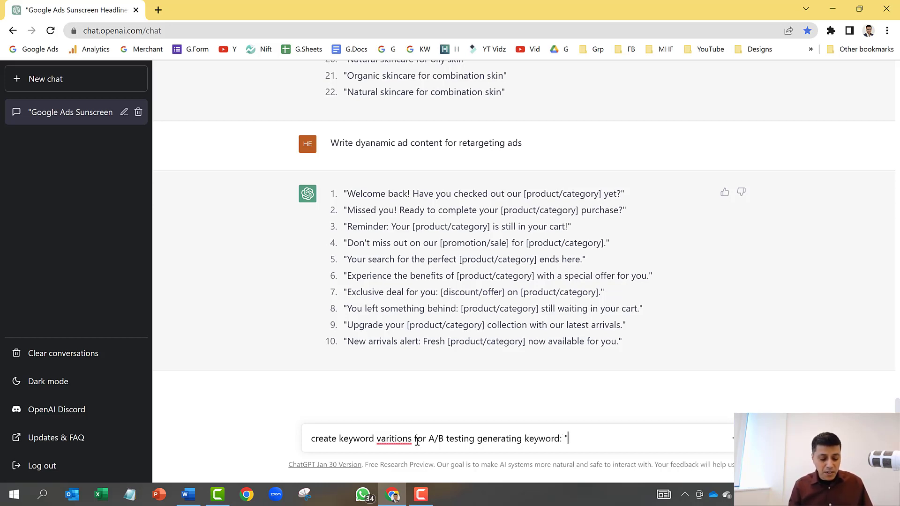
pyautogui.write('c ')
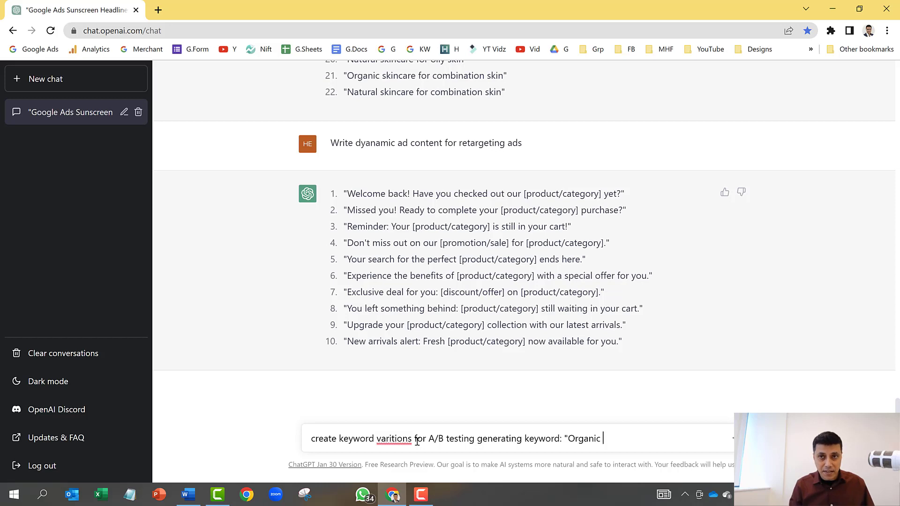
pyautogui.write('skincar')
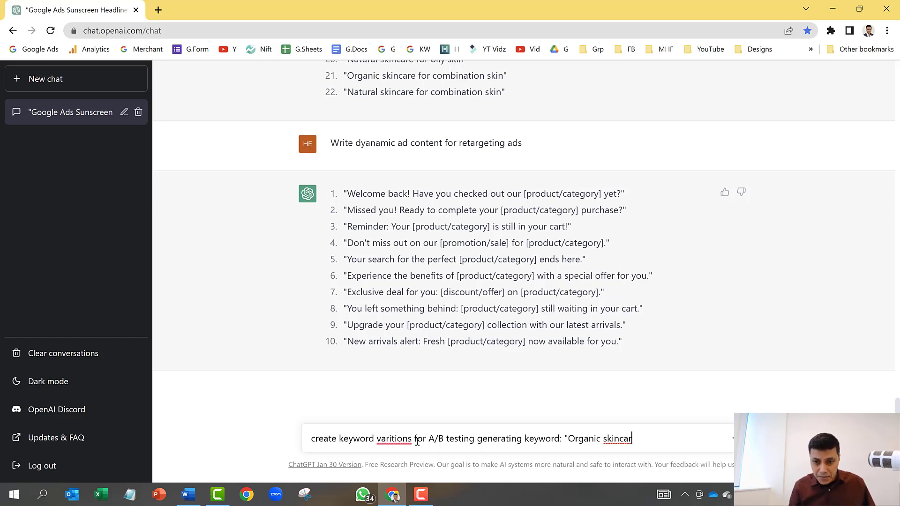
pyautogui.write('e, sun')
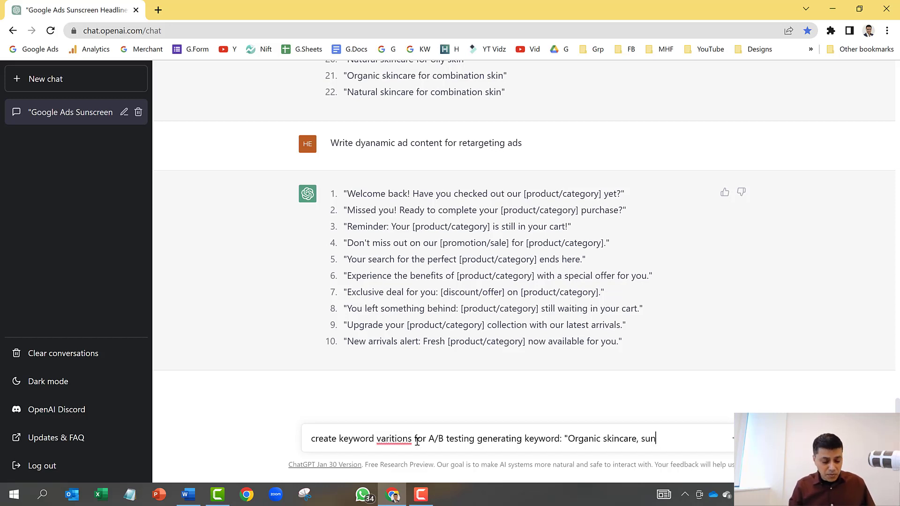
pyautogui.write('screen')
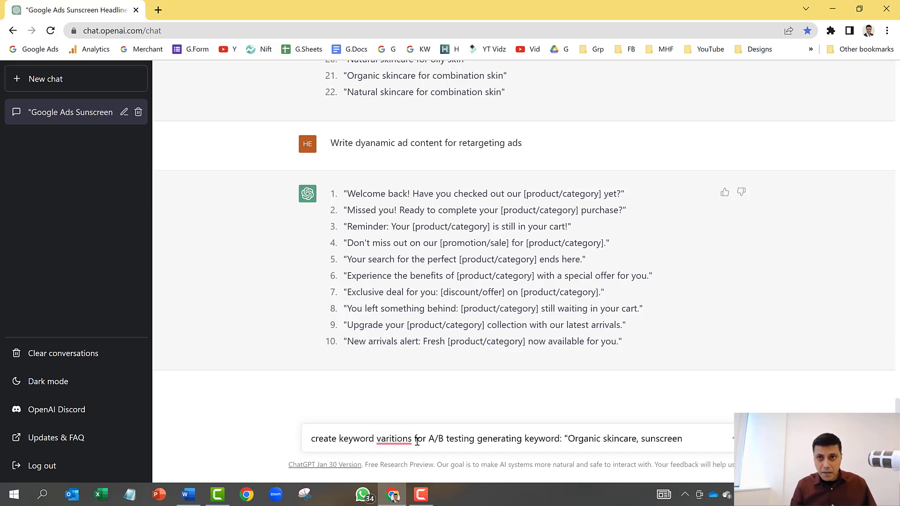
pyautogui.hotkey('ctrl', 'Left')
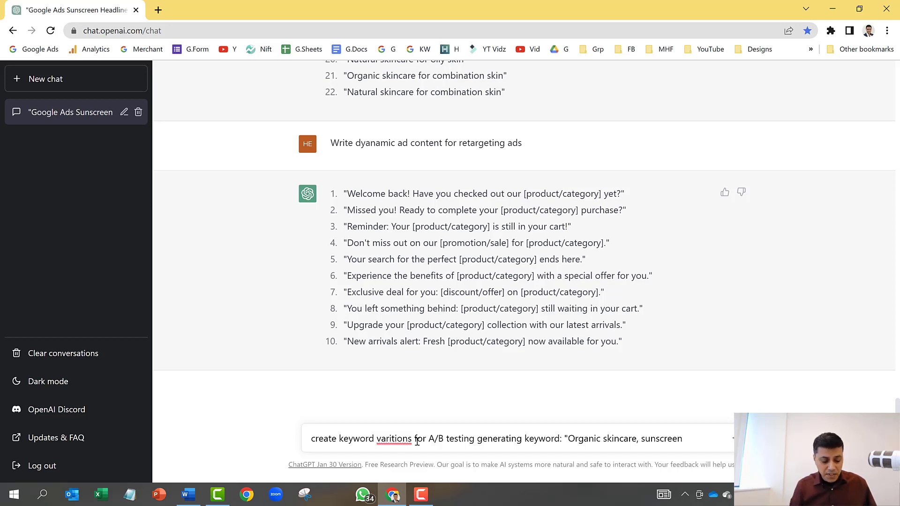
pyautogui.write('nat')
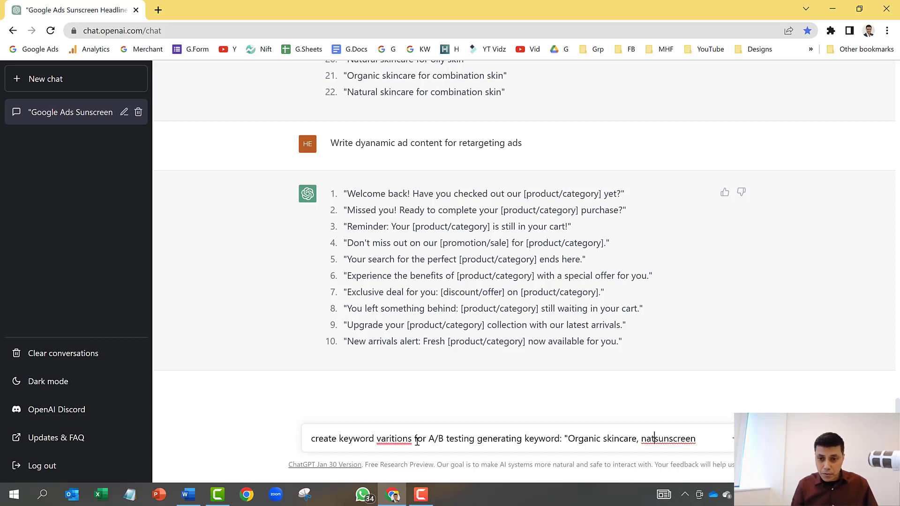
pyautogui.write('ural')
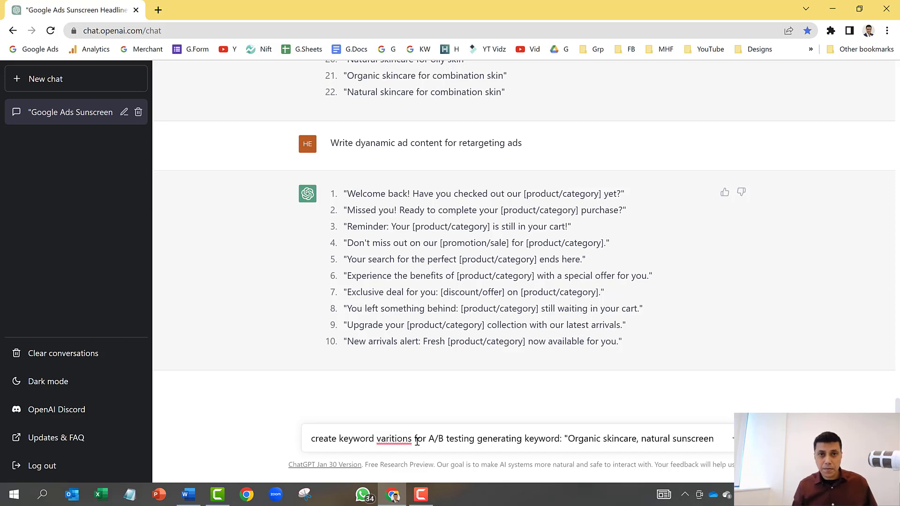
# Add ", summer skincare" to the keyword list, close the quotation and send the prompt.
pyautogui.press('End')
pyautogui.write(',')
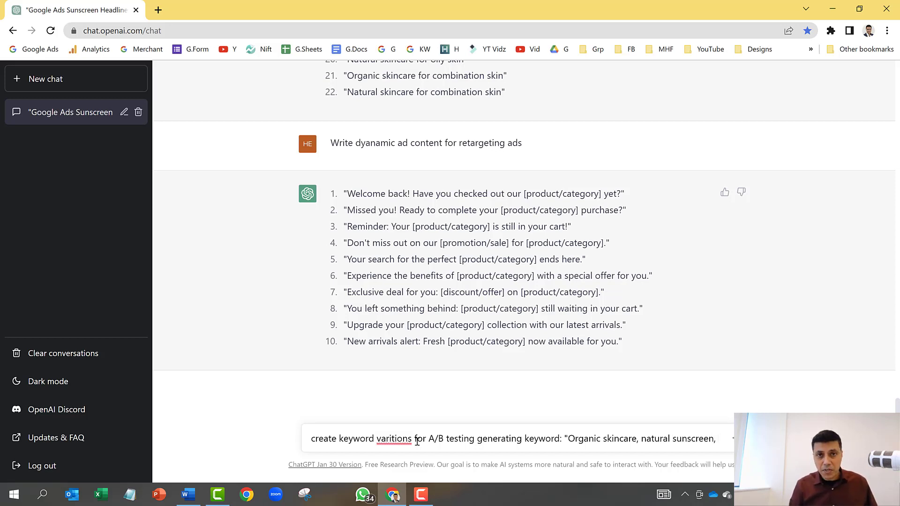
pyautogui.write(' summer ')
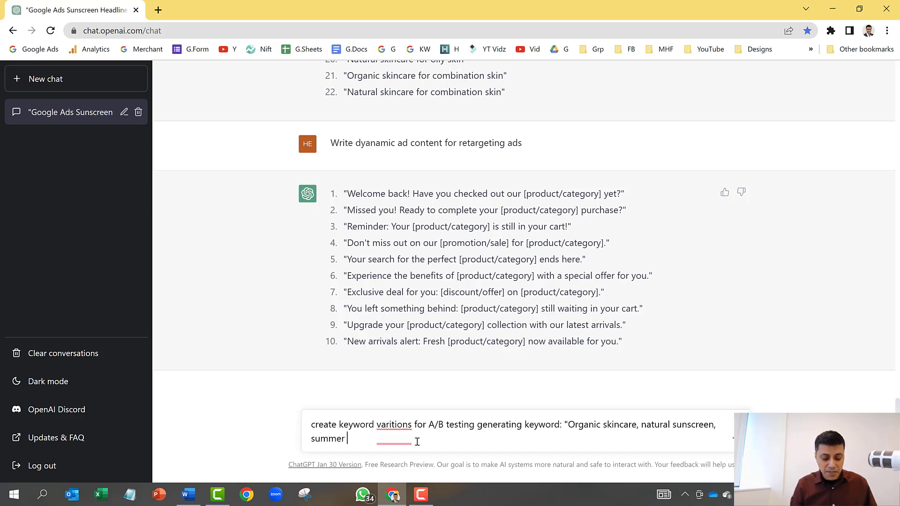
pyautogui.write('skincare')
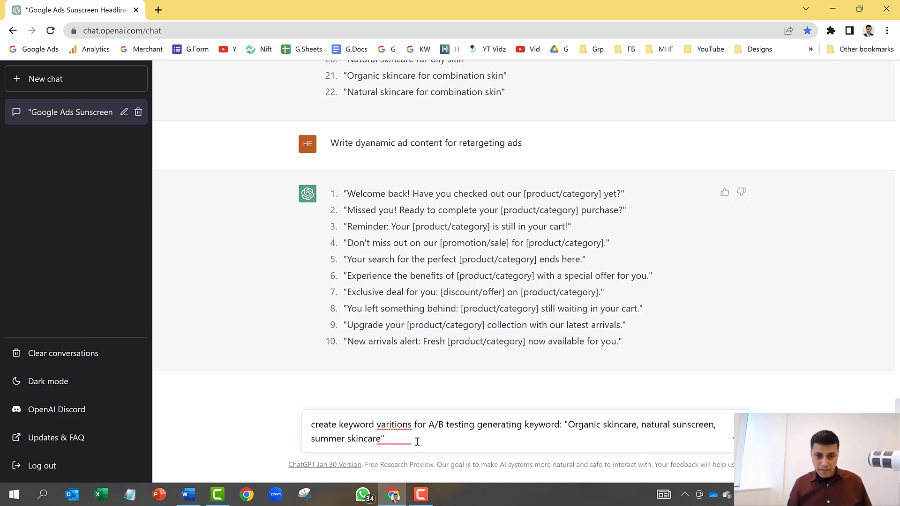
pyautogui.write('"')
pyautogui.press('Return')
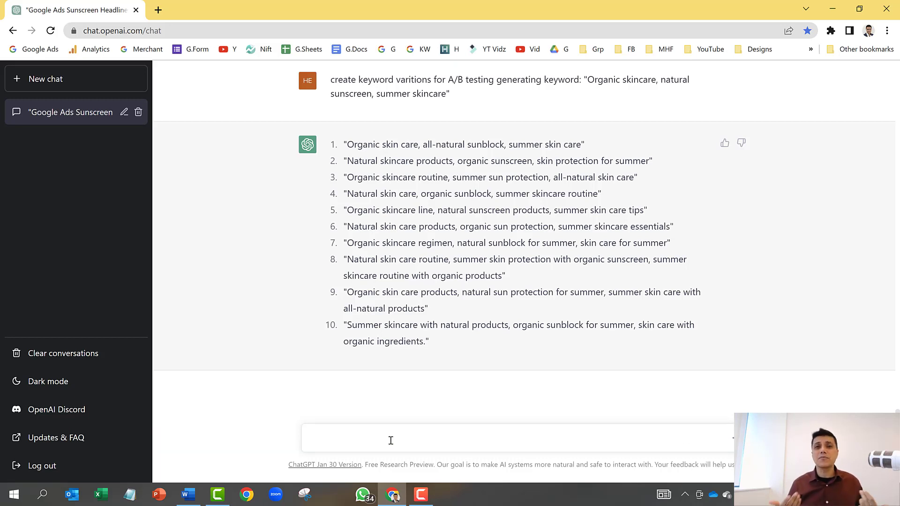
# Begin a new prompt with the text: Write ad scripts for google display netword:.
pyautogui.write('W')
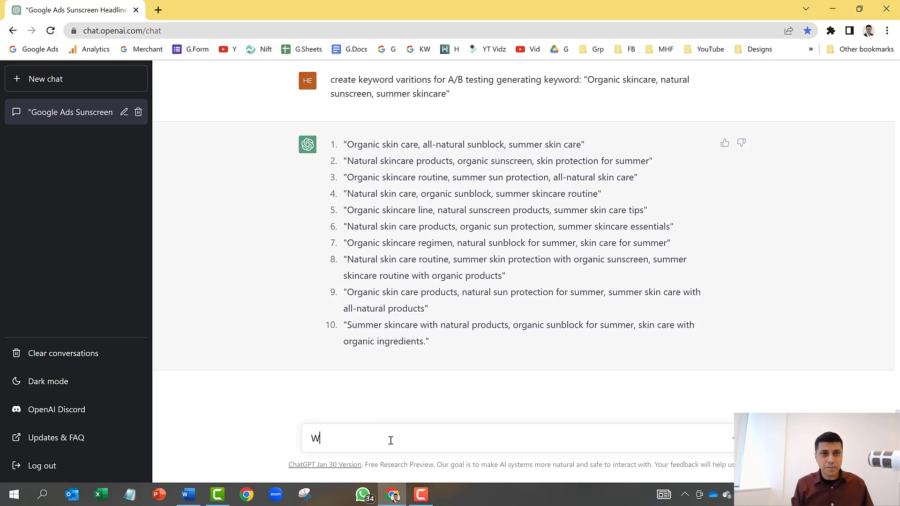
pyautogui.write('rite ad')
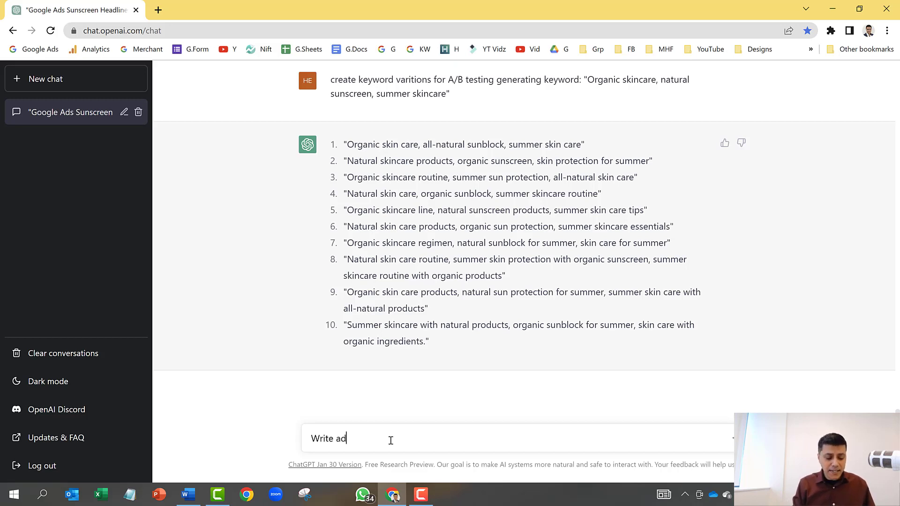
pyautogui.write(' scripts ')
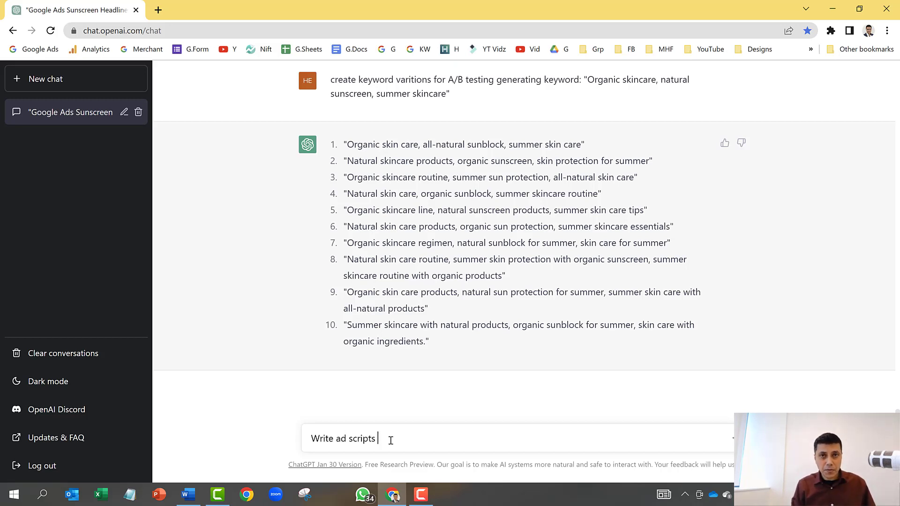
pyautogui.write('for google ')
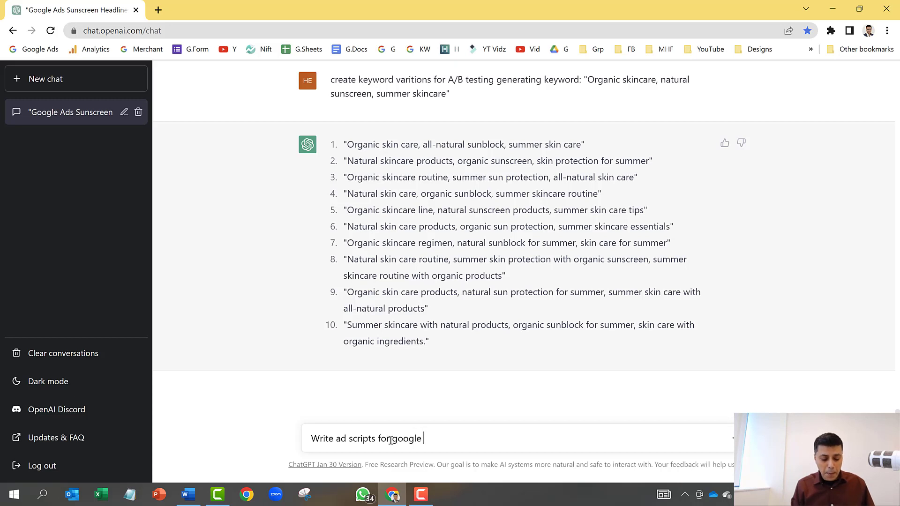
pyautogui.write('display netw')
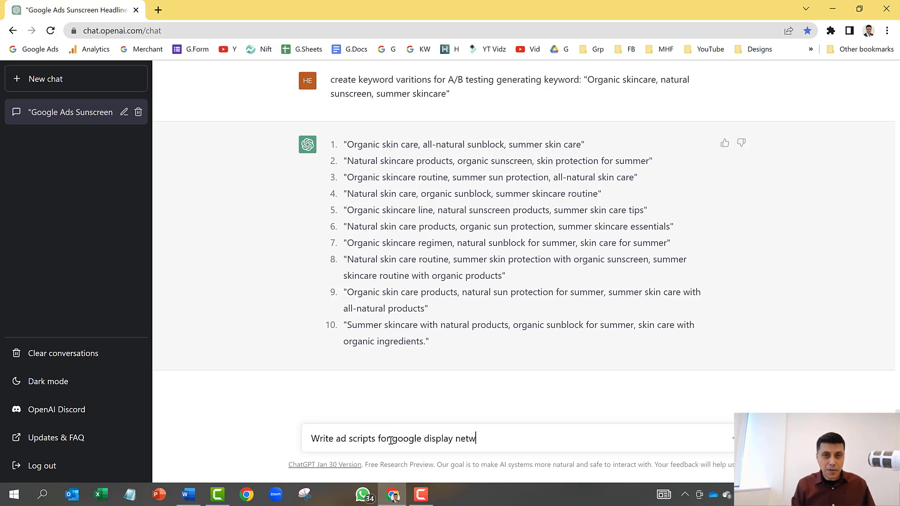
pyautogui.write('ork: ')
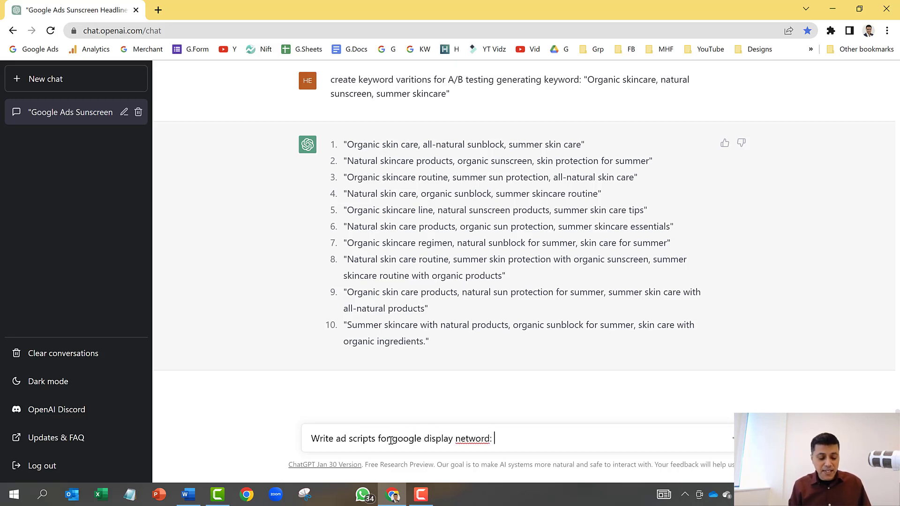
# Complete the display ad scripts prompt with "Elevate your skincare rotuine with our line of all-natural, organic products" and send it.
pyautogui.write('"Elev')
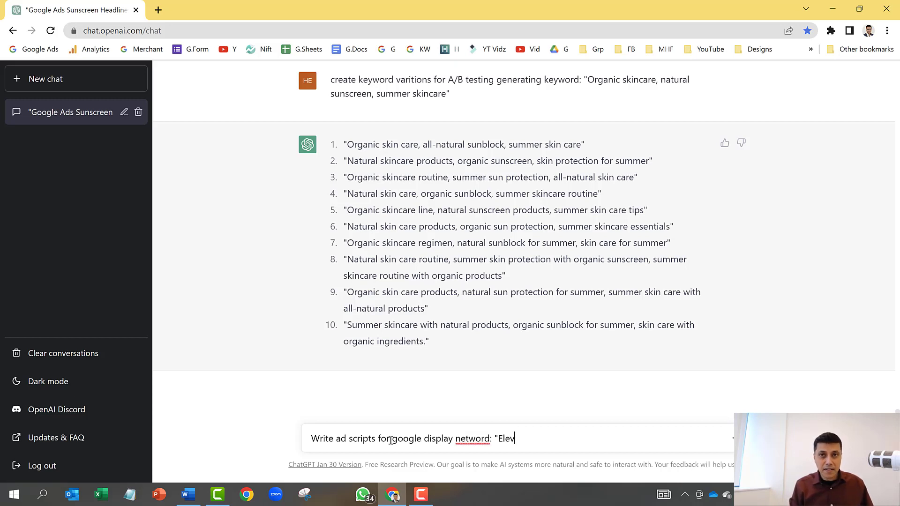
pyautogui.write('ate your s')
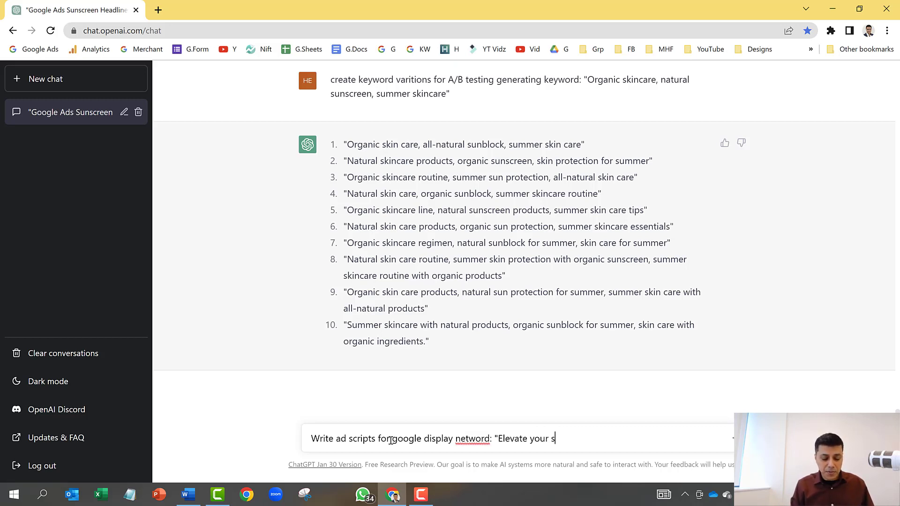
pyautogui.write('kincare')
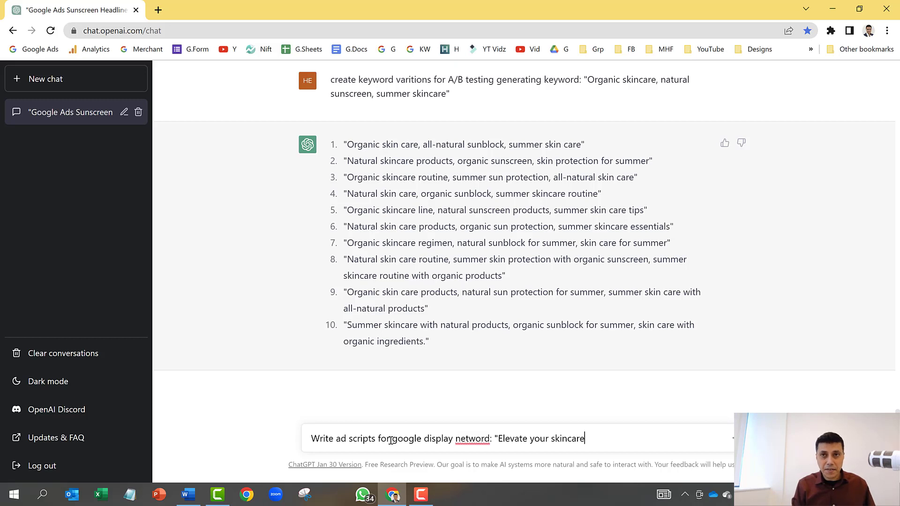
pyautogui.write(' rot')
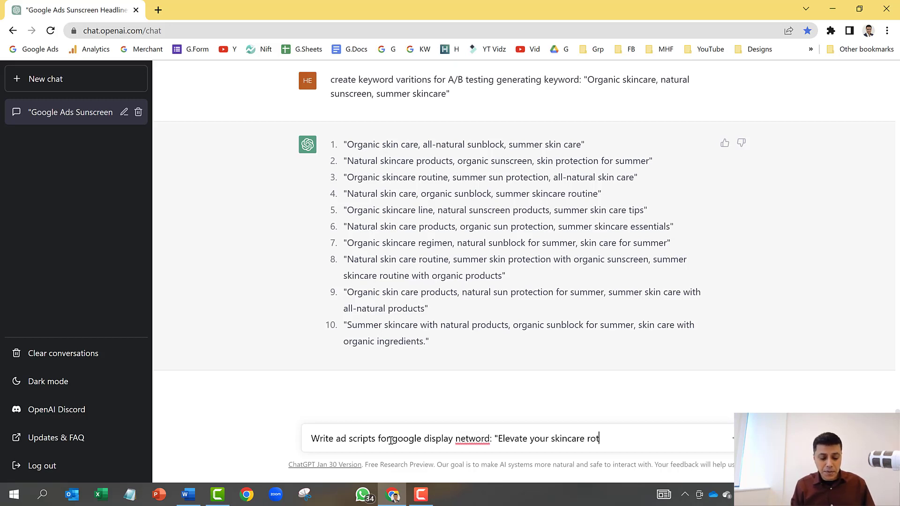
pyautogui.write('uine with our')
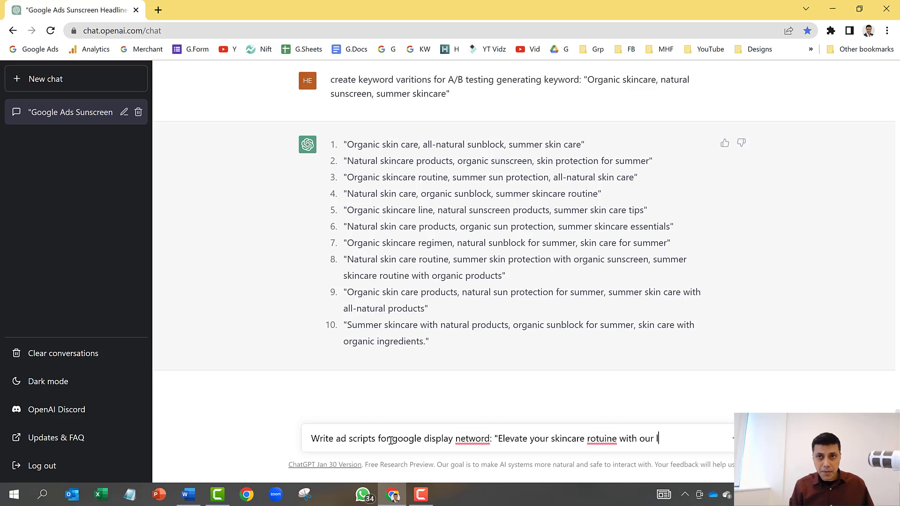
pyautogui.write('line of all')
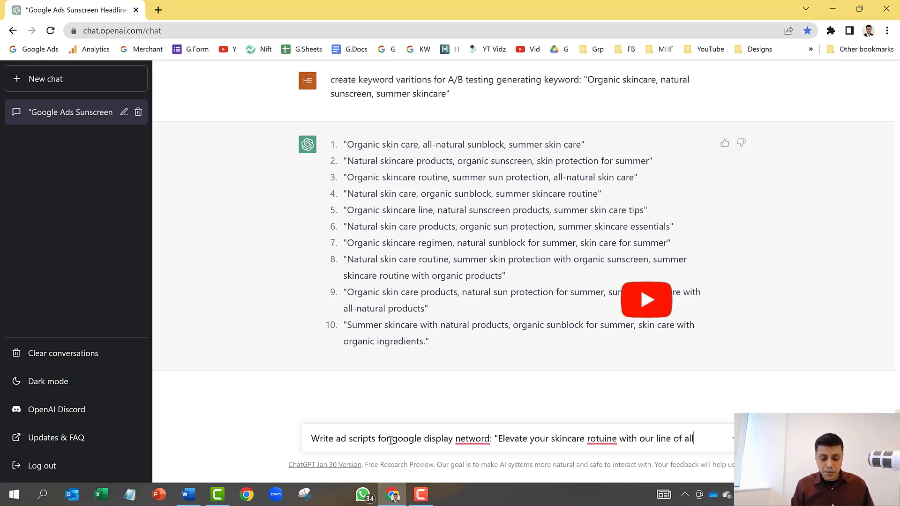
pyautogui.write('-natur')
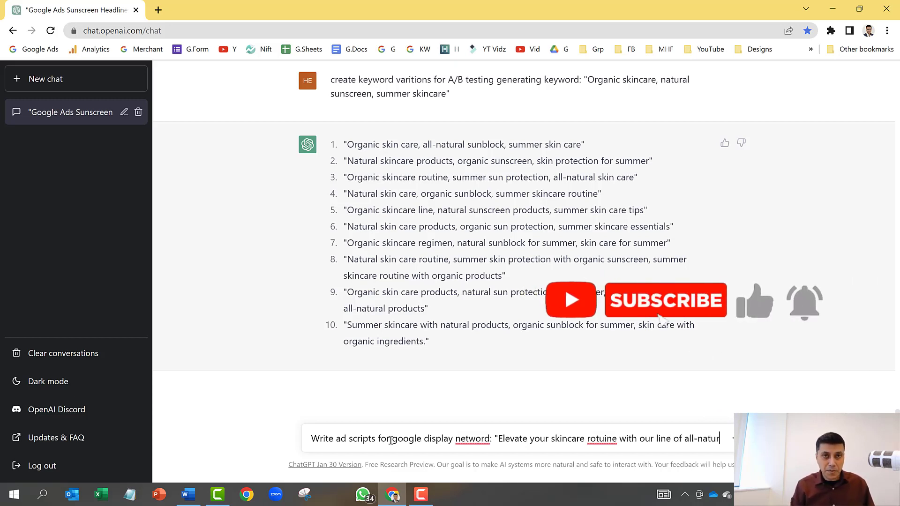
pyautogui.write('al, org')
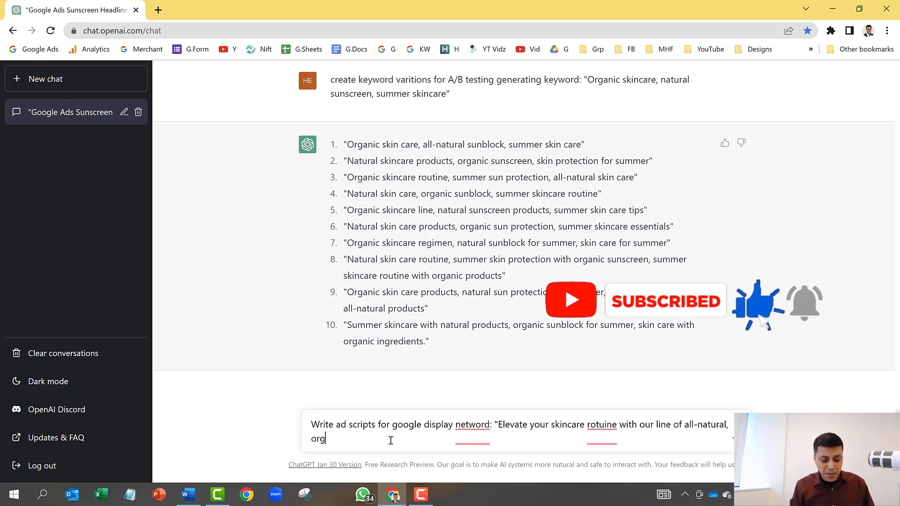
pyautogui.write('anic product')
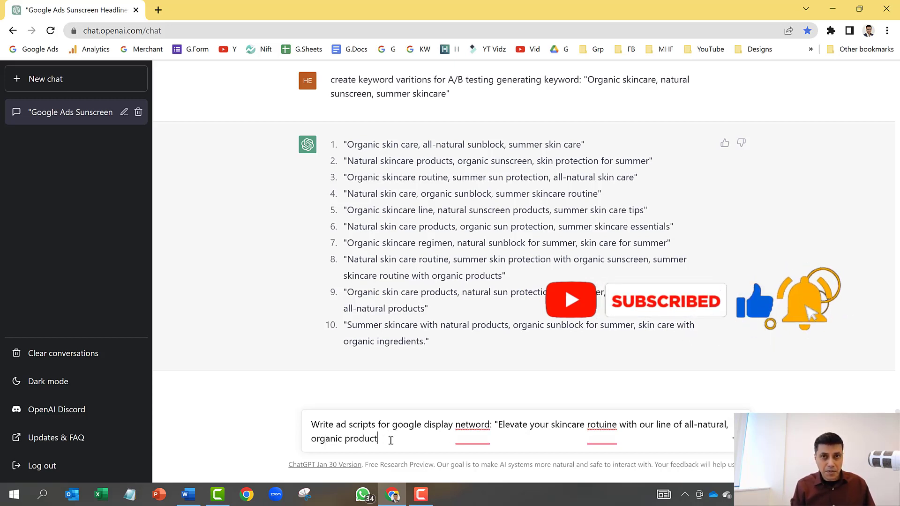
pyautogui.write('s')
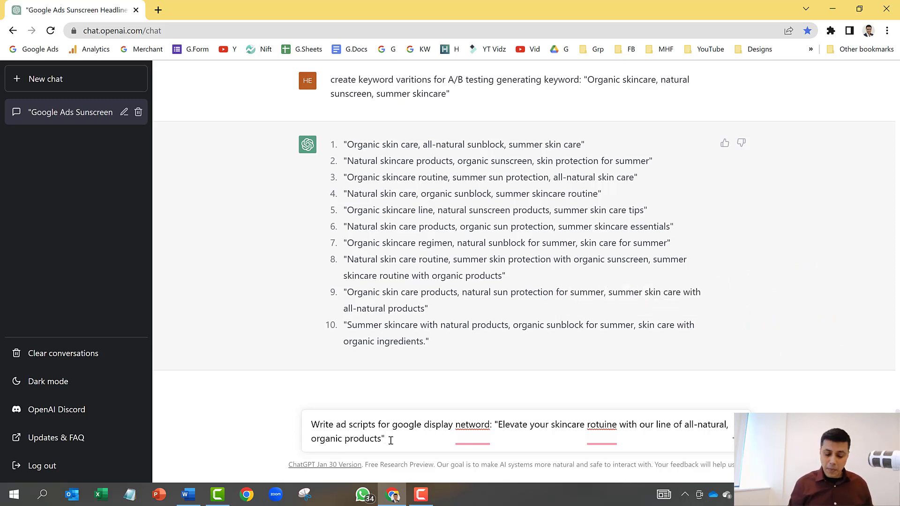
pyautogui.press('Return')
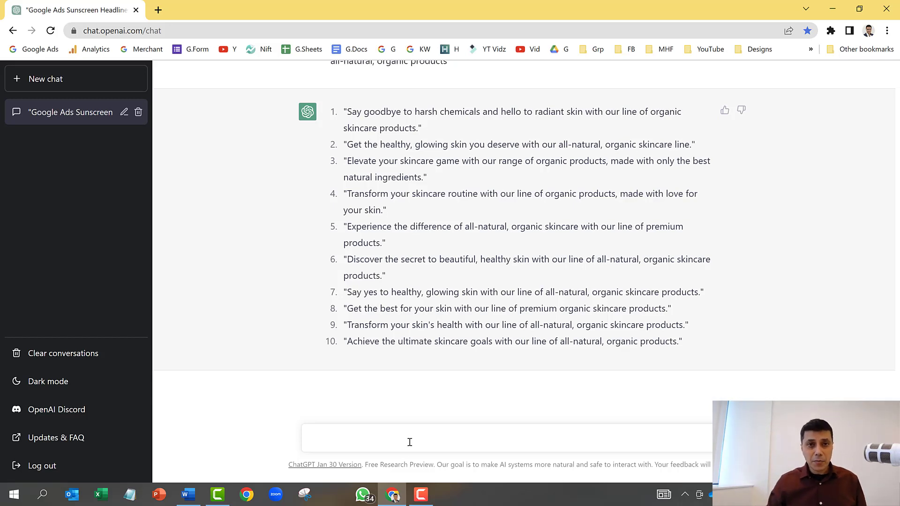
# Send a new prompt: create a list of popular negative keywords which we can use for a product that sells organic skin care.
pyautogui.write('reate a list')
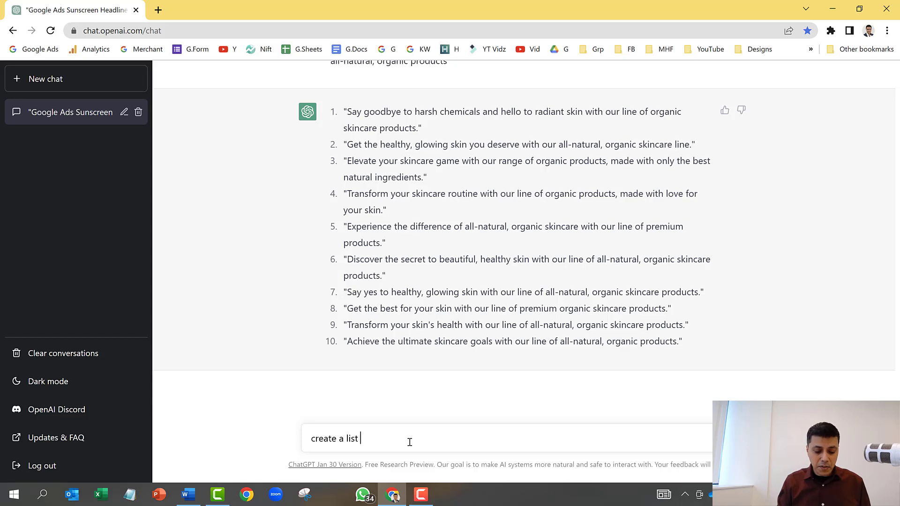
pyautogui.write(' of popular')
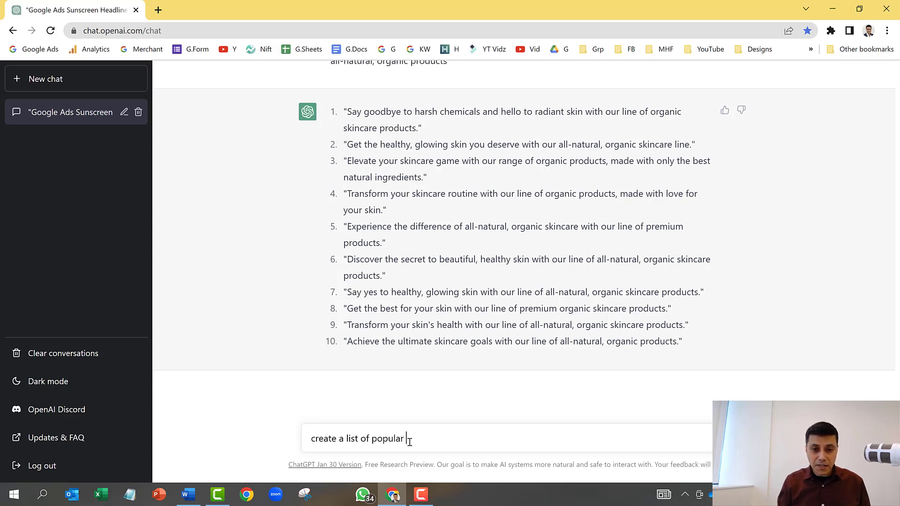
pyautogui.write(' negativ')
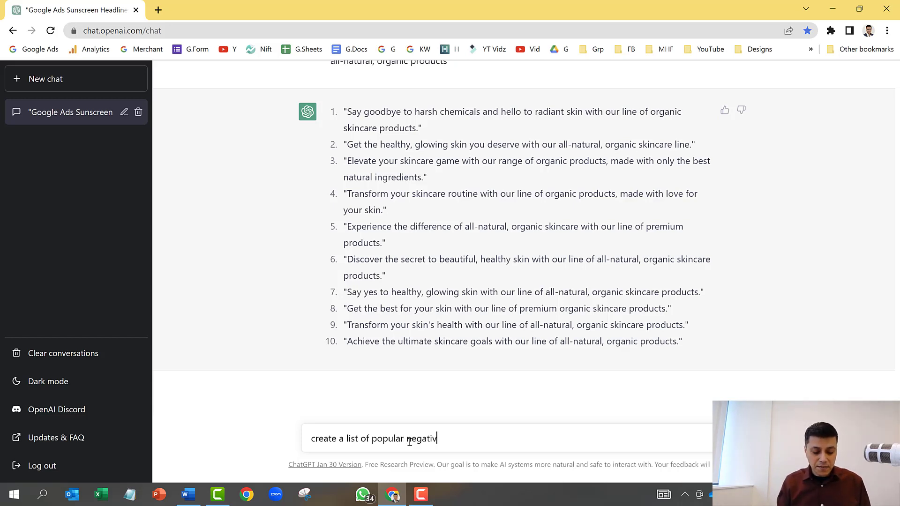
pyautogui.write('e keywords whic')
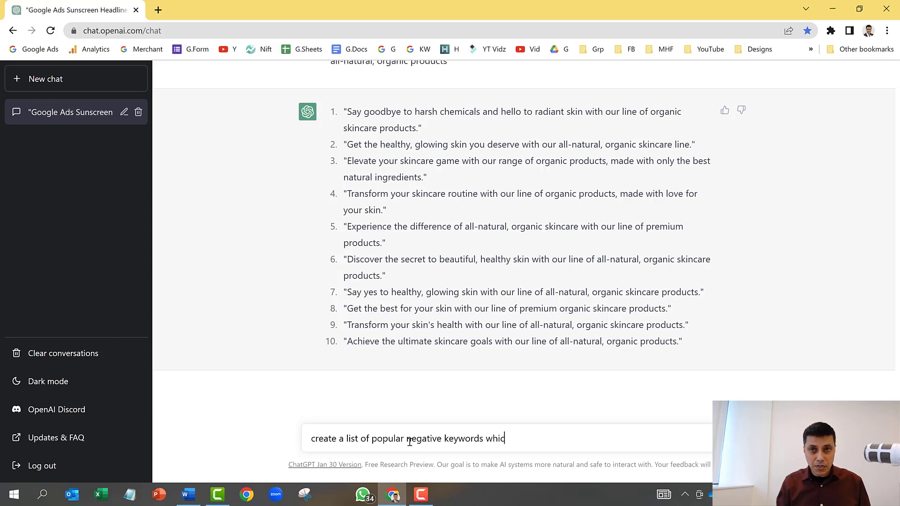
pyautogui.write('h we can use ')
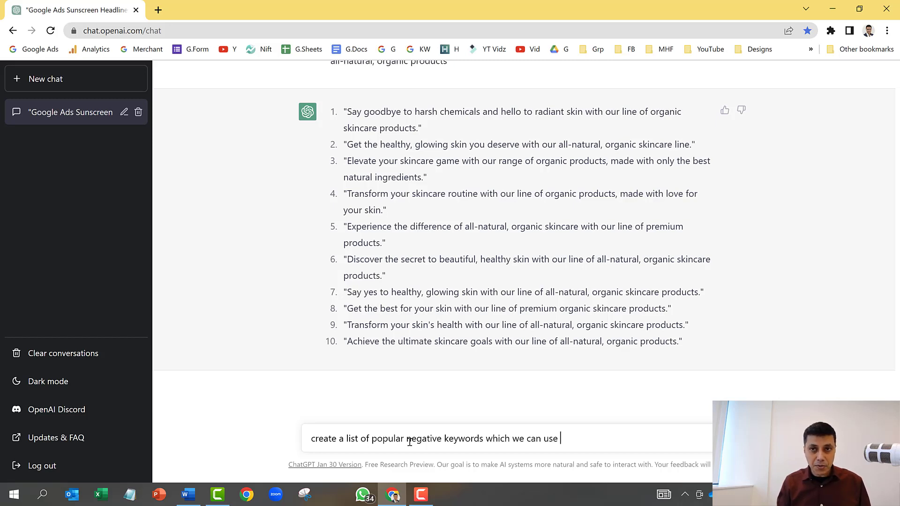
pyautogui.write('for a p')
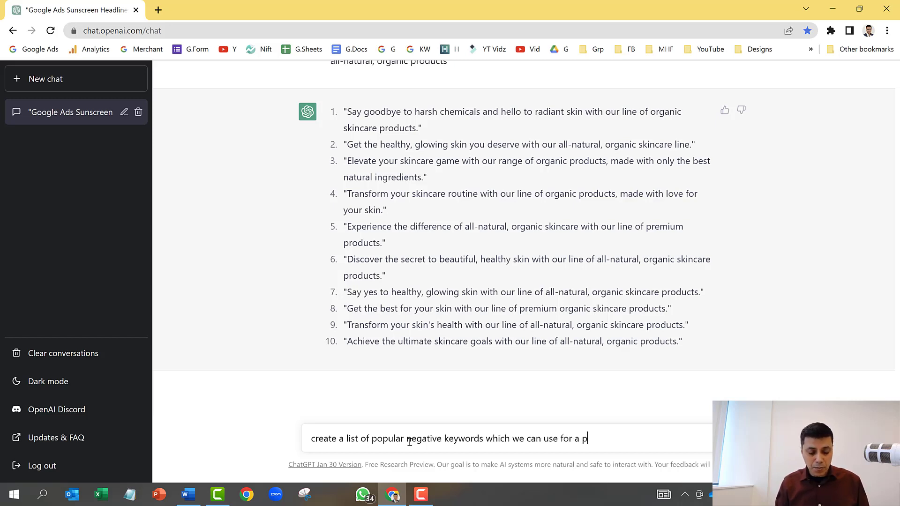
pyautogui.write('roduct that ')
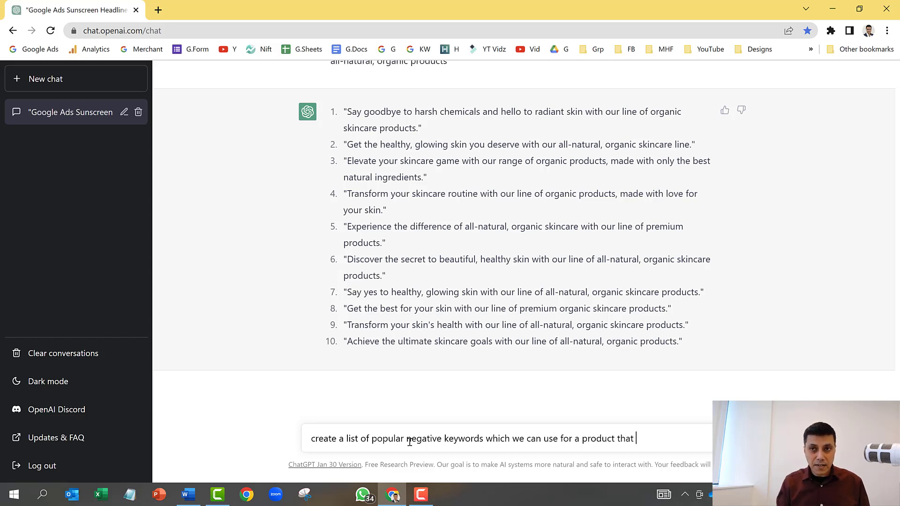
pyautogui.write('sells orga')
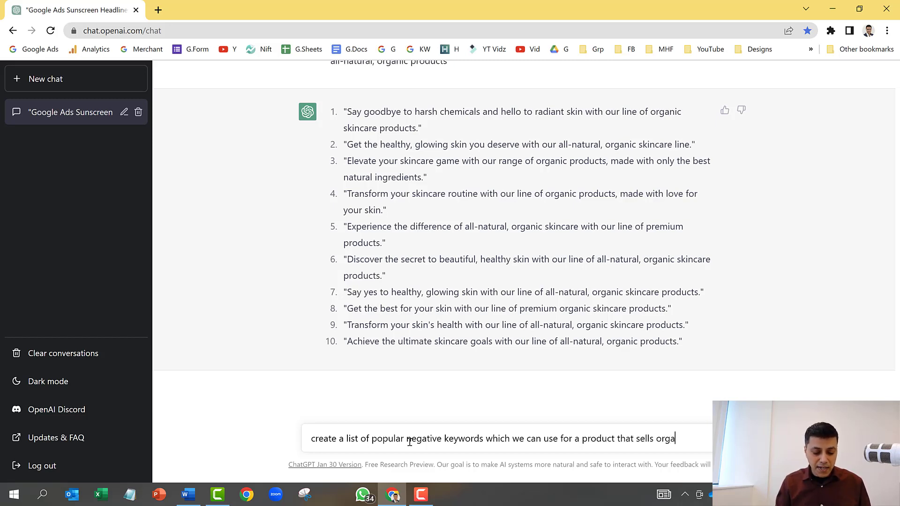
pyautogui.write('nic skin c')
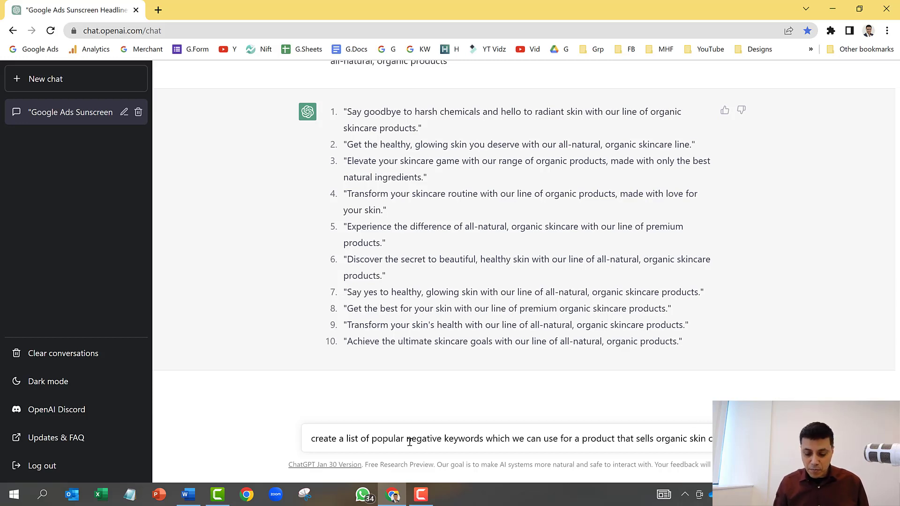
pyautogui.write('are')
pyautogui.press('Return')
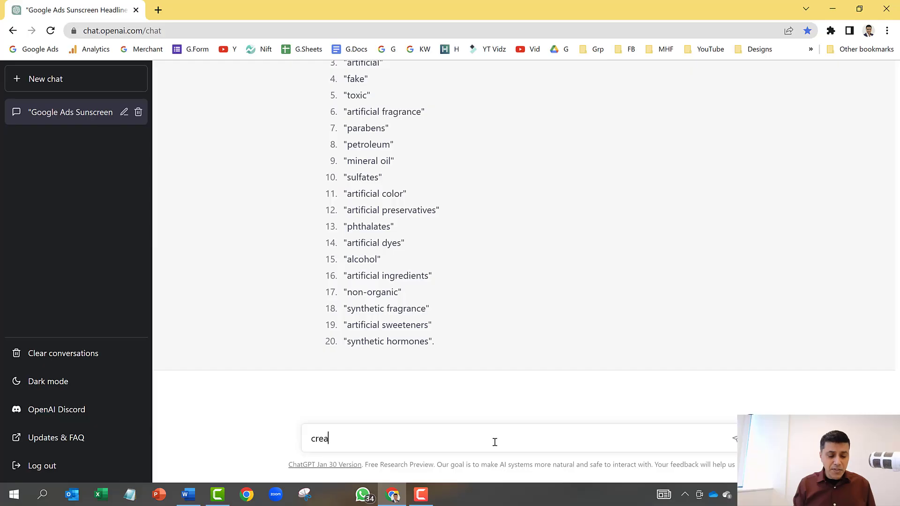
# Begin a new prompt with the text: create me 6 callouts which might entice people to buy organic skincare products.
pyautogui.write('te me a')
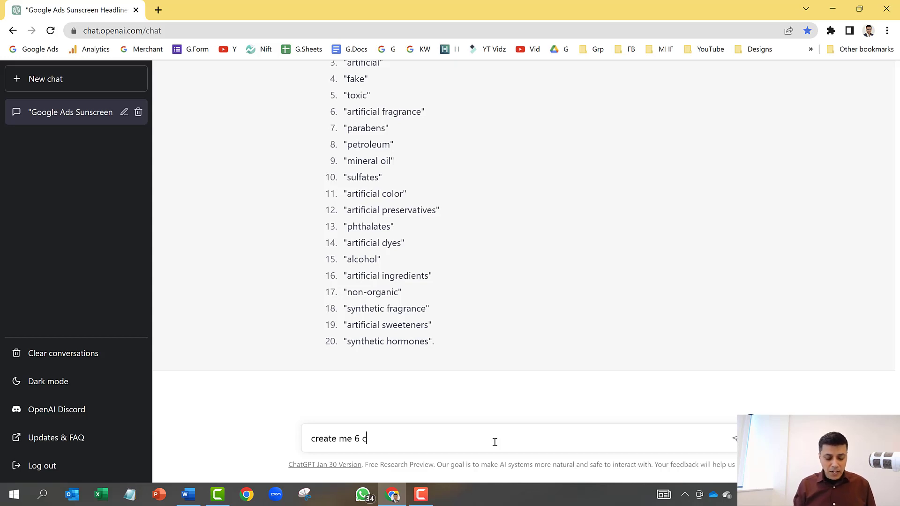
pyautogui.write('all')
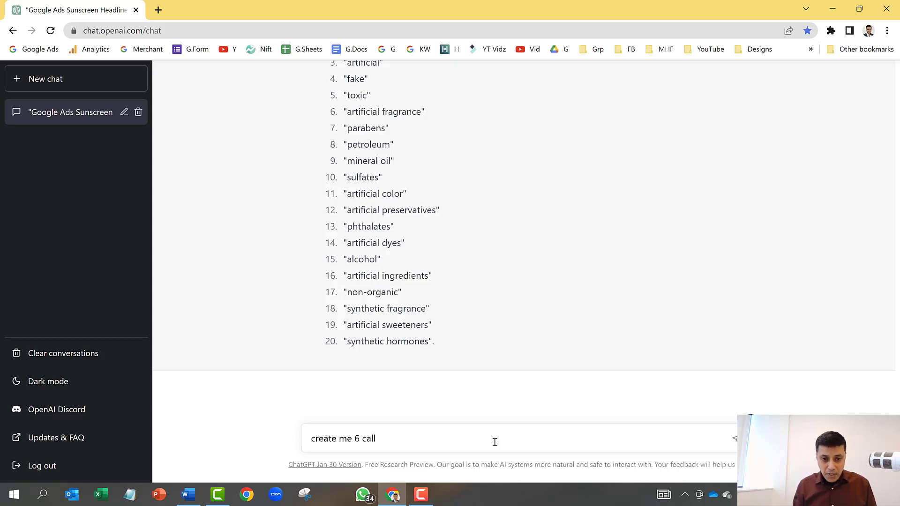
pyautogui.write('uouts')
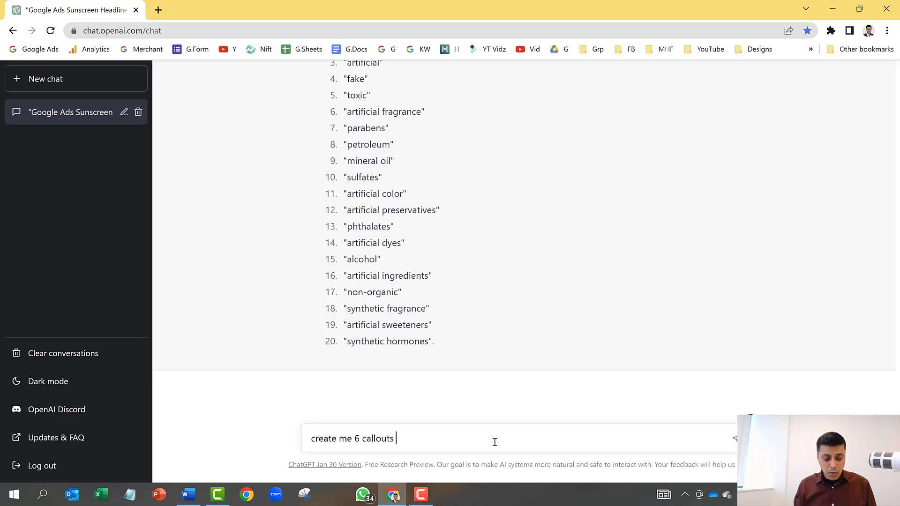
pyautogui.write(' which mi')
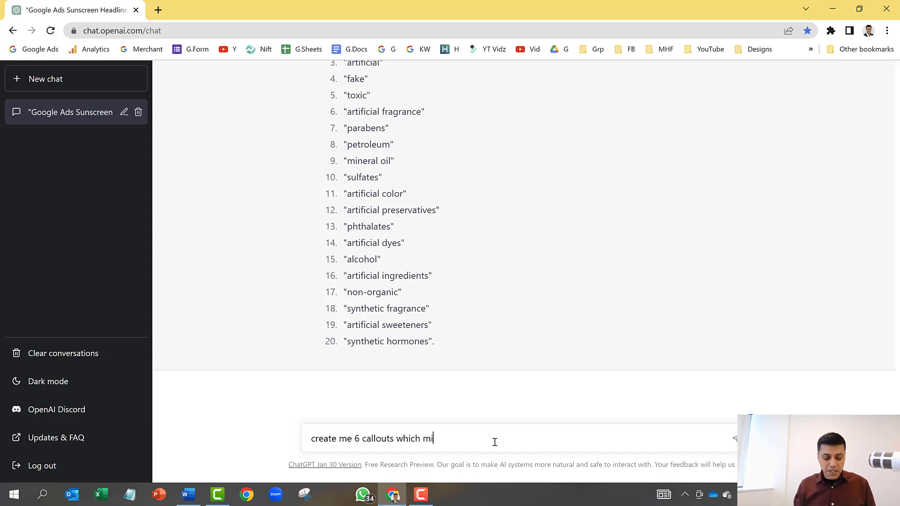
pyautogui.write('ght entice')
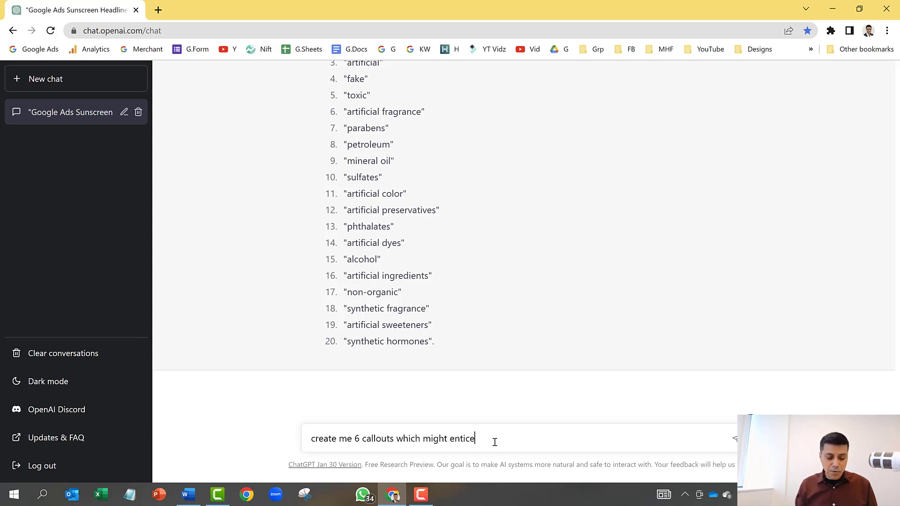
pyautogui.write(' people to b')
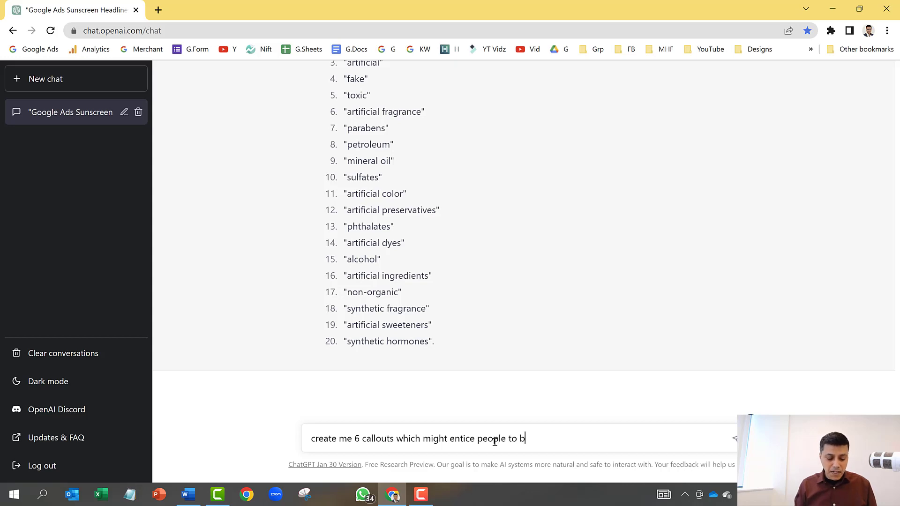
pyautogui.write('uy organic ')
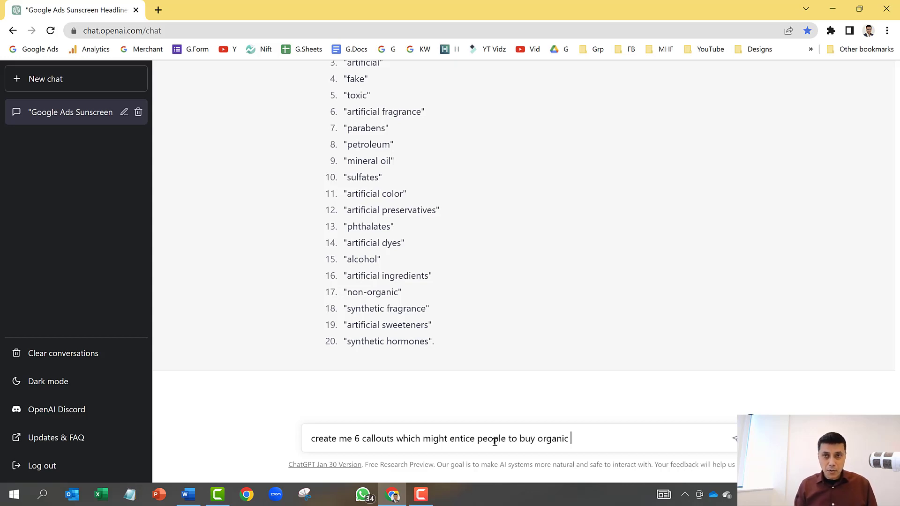
pyautogui.write('skinc')
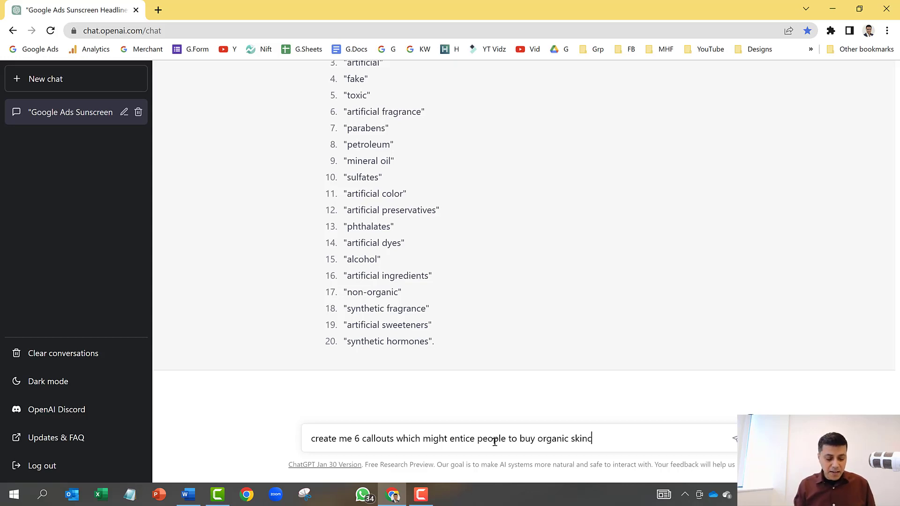
pyautogui.write('are product')
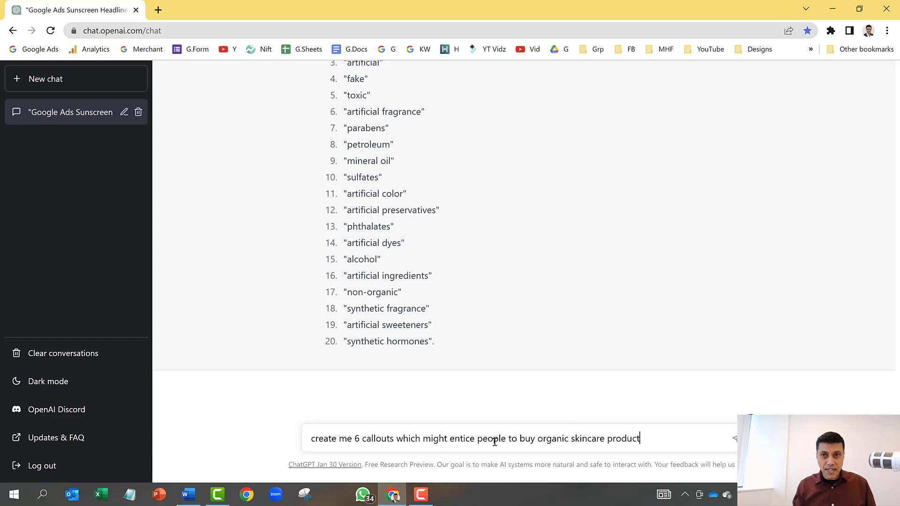
pyautogui.write('s')
# Finish the callouts prompt with ", max 25 characters each" and send it, followed by a second prompt: give me 4 more please.
pyautogui.write(', ')
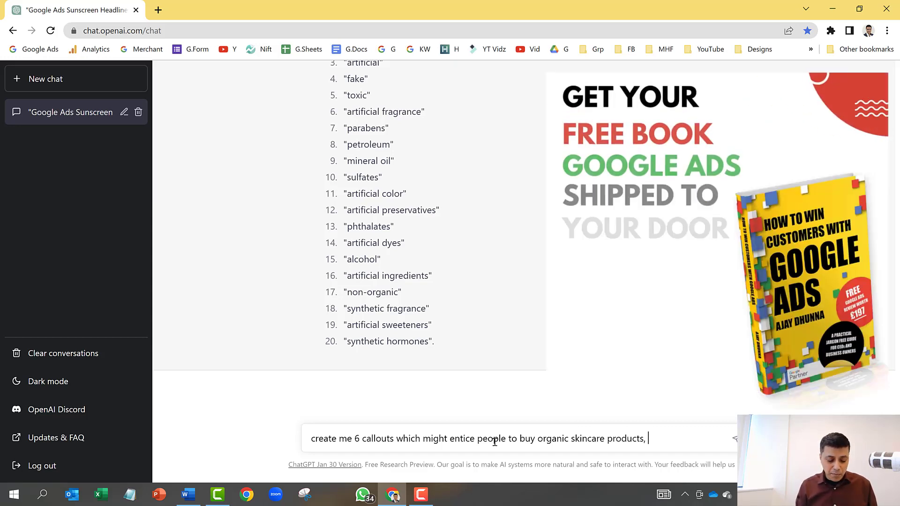
pyautogui.write('max 25 c')
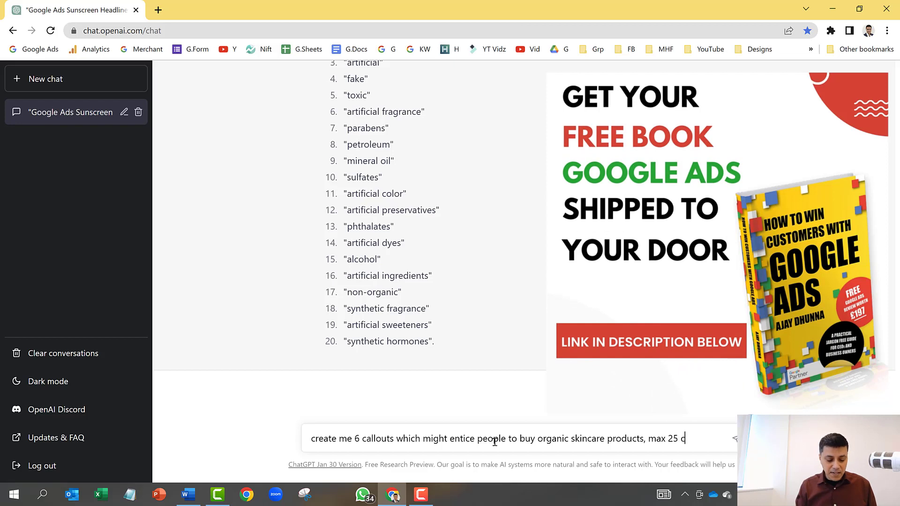
pyautogui.write('haracters e')
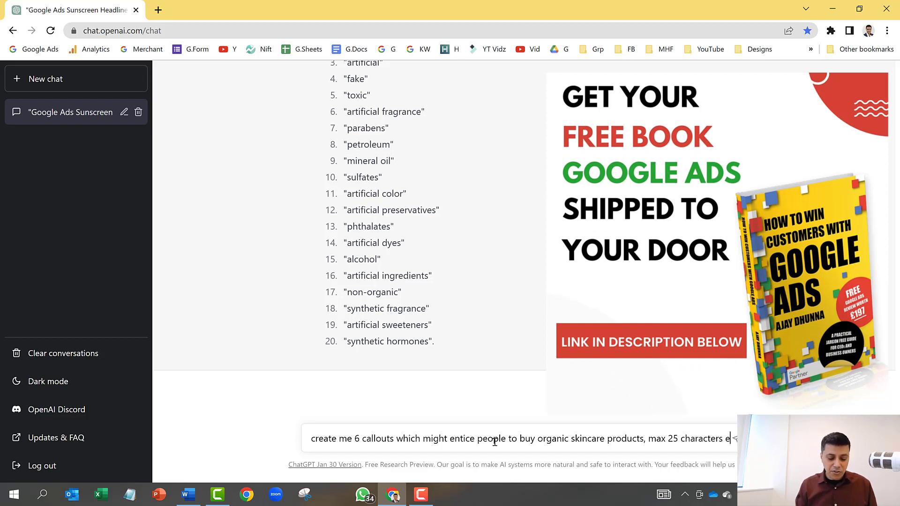
pyautogui.write('ach')
pyautogui.press('Return')
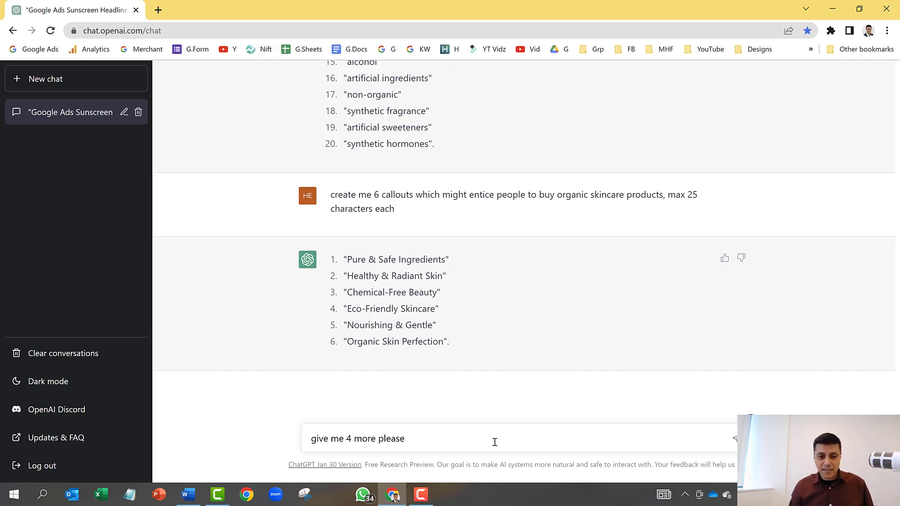
pyautogui.press('Return')
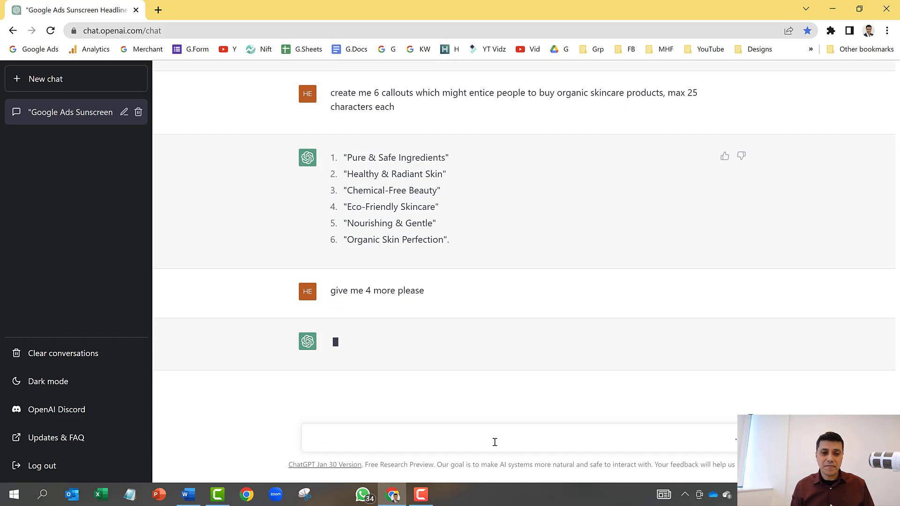